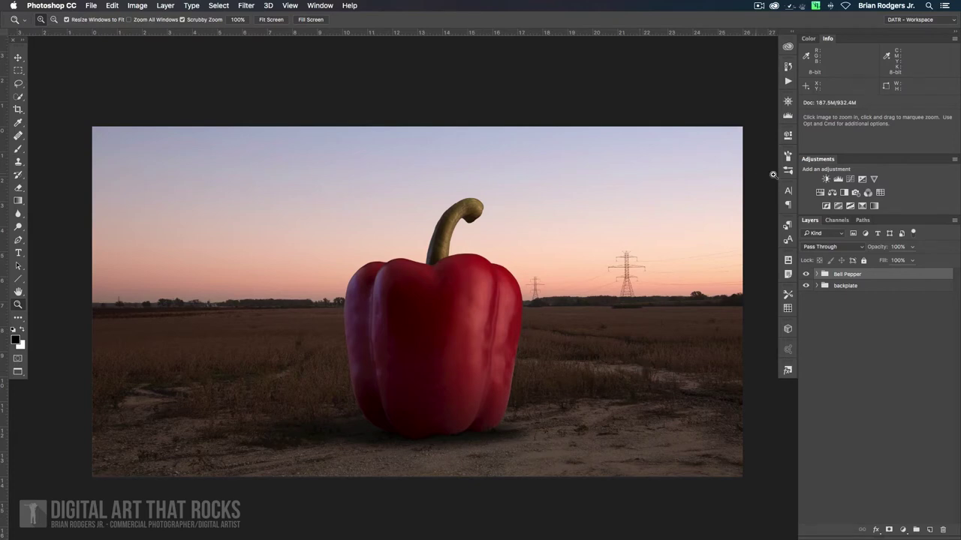
- Toggle the Bell Pepper layer off and on to compare it with the bare backplate
{"action": "left_click", "coordinate": [805, 275]}
{"action": "left_click", "coordinate": [807, 274]}
{"action": "left_click", "coordinate": [806, 274]}
{"action": "left_click", "coordinate": [806, 274]}
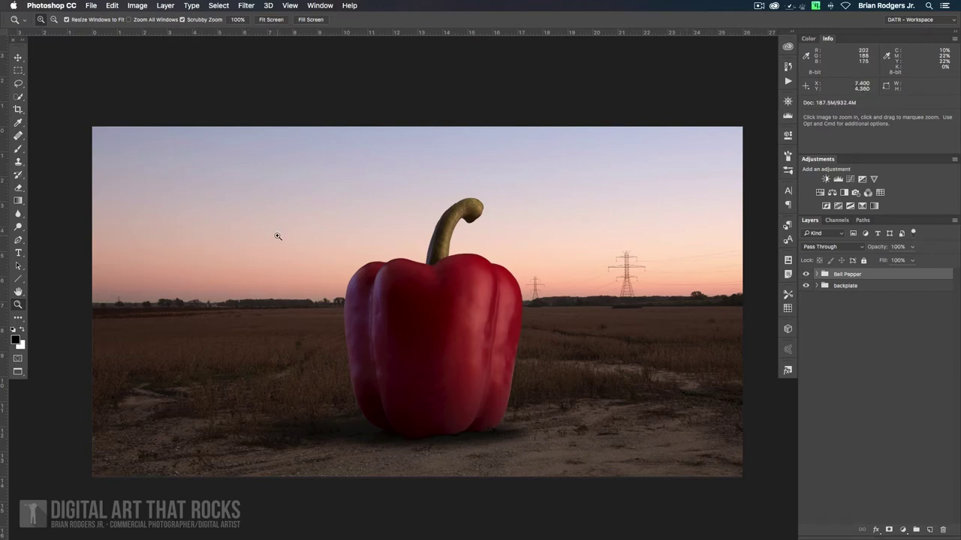
- Switch to Lightroom, show the Sky folder, and view cloudscape-1 full size in Loupe
{"action": "mouse_move", "coordinate": [337, 525]}
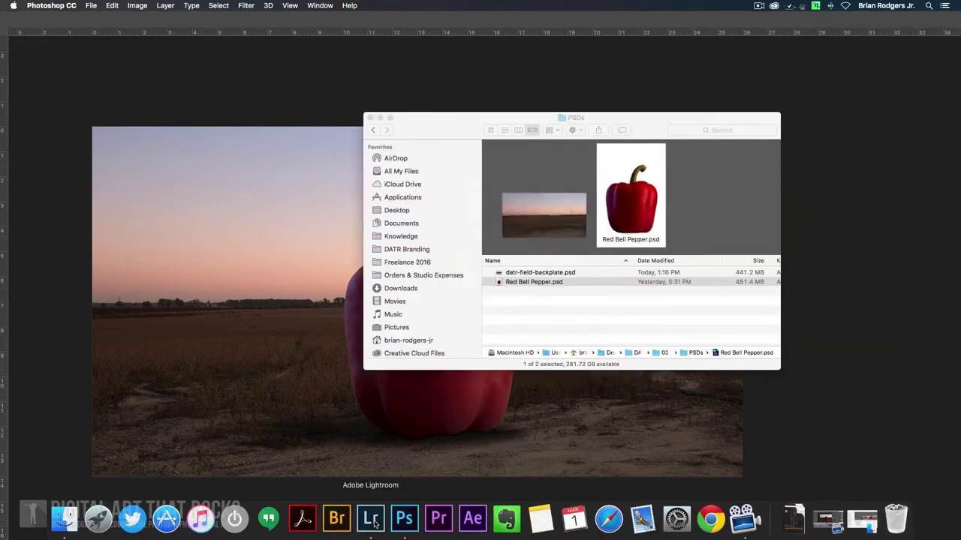
{"action": "left_click", "coordinate": [373, 520]}
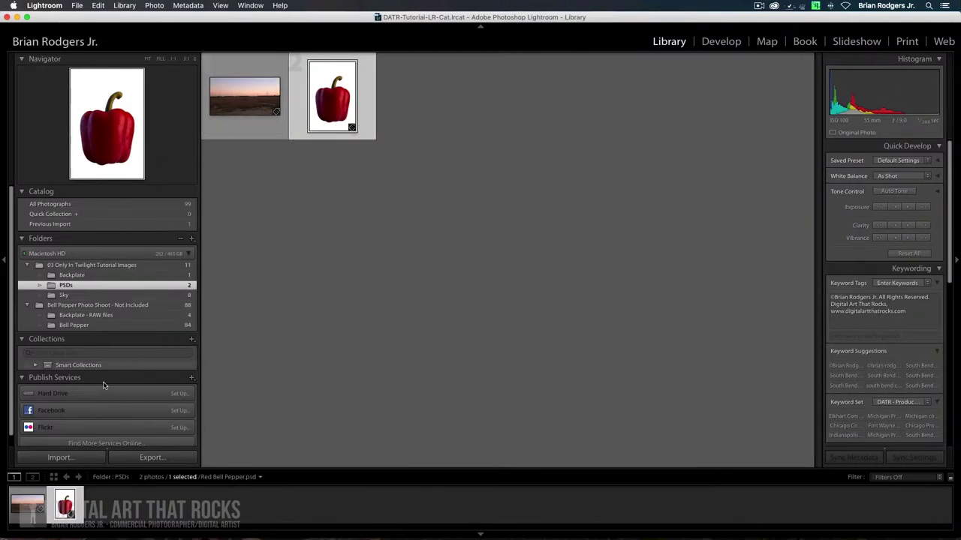
{"action": "left_click", "coordinate": [87, 295]}
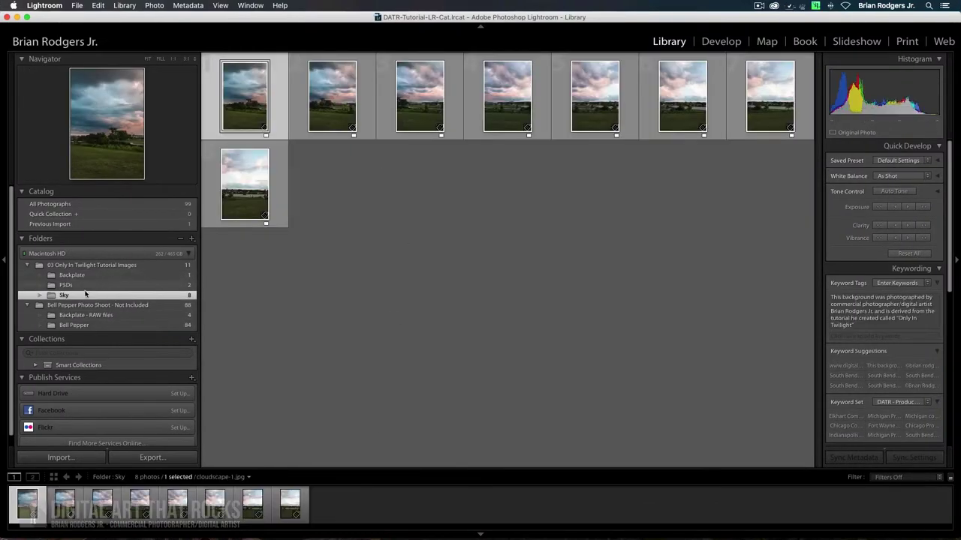
{"action": "double_click", "coordinate": [27, 505]}
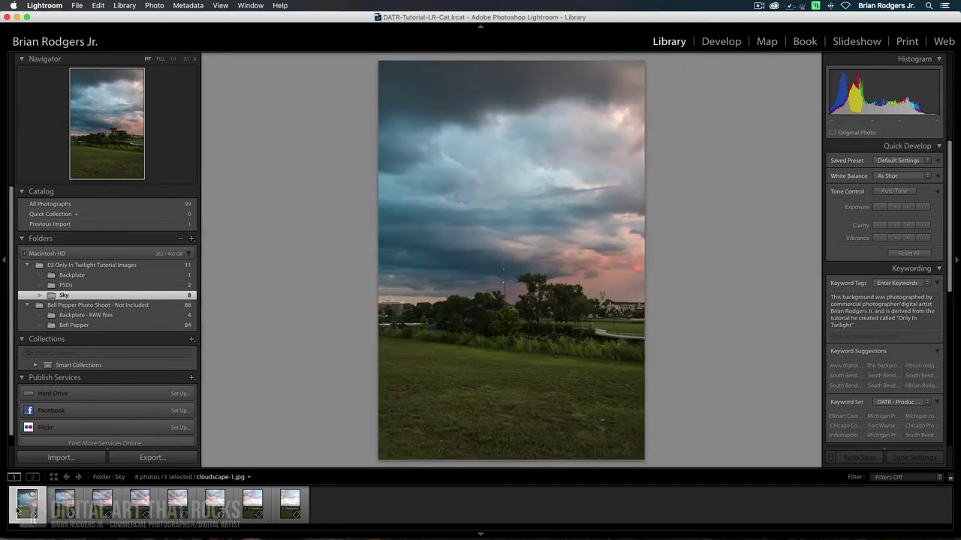
- Step back and forth through the eight cloudscape photos, ending on cloudscape-1
{"action": "key", "text": "Right"}
{"action": "key", "text": "Right"}
{"action": "key", "text": "Right"}
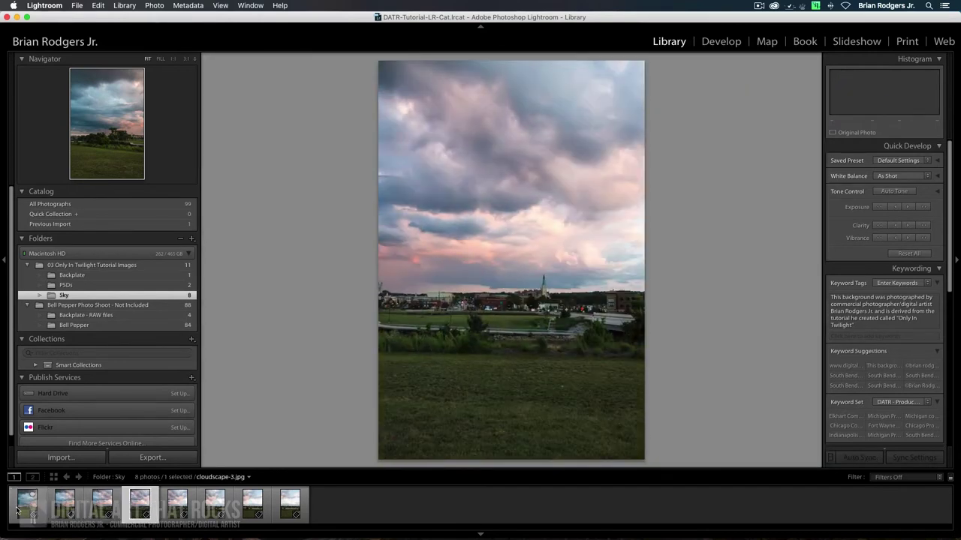
{"action": "key", "text": "Right"}
{"action": "key", "text": "Right"}
{"action": "key", "text": "Right"}
{"action": "key", "text": "Right"}
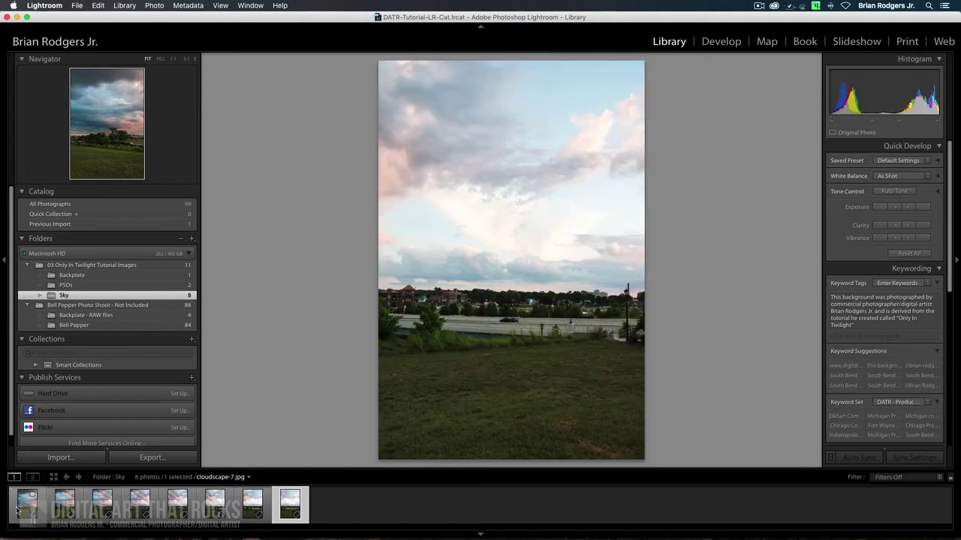
{"action": "key", "text": "Left"}
{"action": "key", "text": "Left"}
{"action": "key", "text": "Left"}
{"action": "key", "text": "Left"}
{"action": "key", "text": "Left"}
{"action": "key", "text": "Left"}
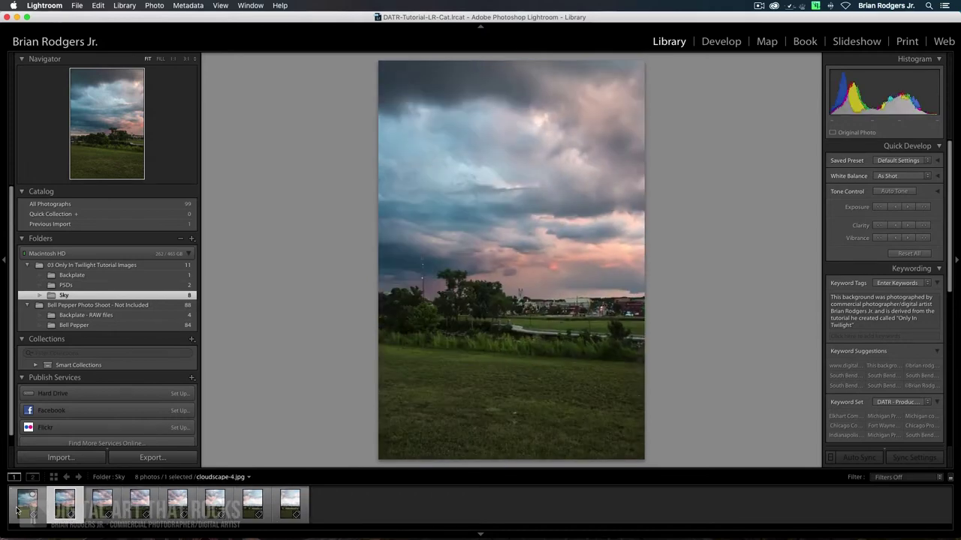
{"action": "key", "text": "Left"}
{"action": "key", "text": "Right"}
{"action": "key", "text": "Right"}
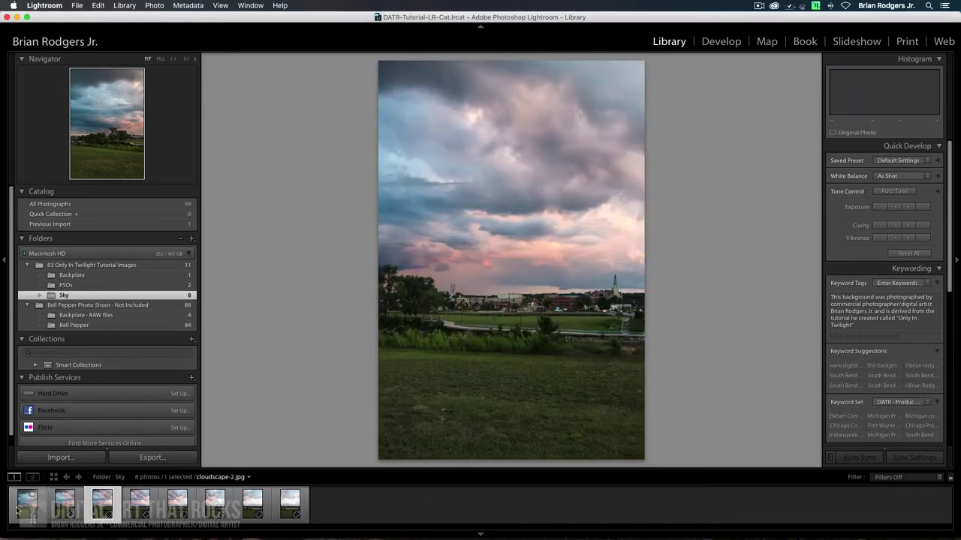
{"action": "key", "text": "Right"}
{"action": "key", "text": "Right"}
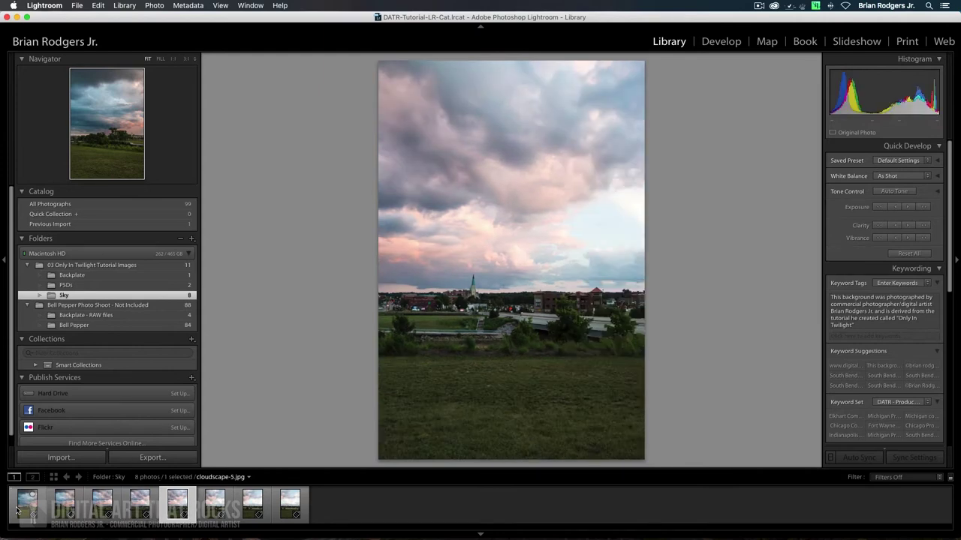
{"action": "key", "text": "Right"}
{"action": "key", "text": "Right"}
{"action": "key", "text": "Right"}
{"action": "key", "text": "Left"}
{"action": "key", "text": "Left"}
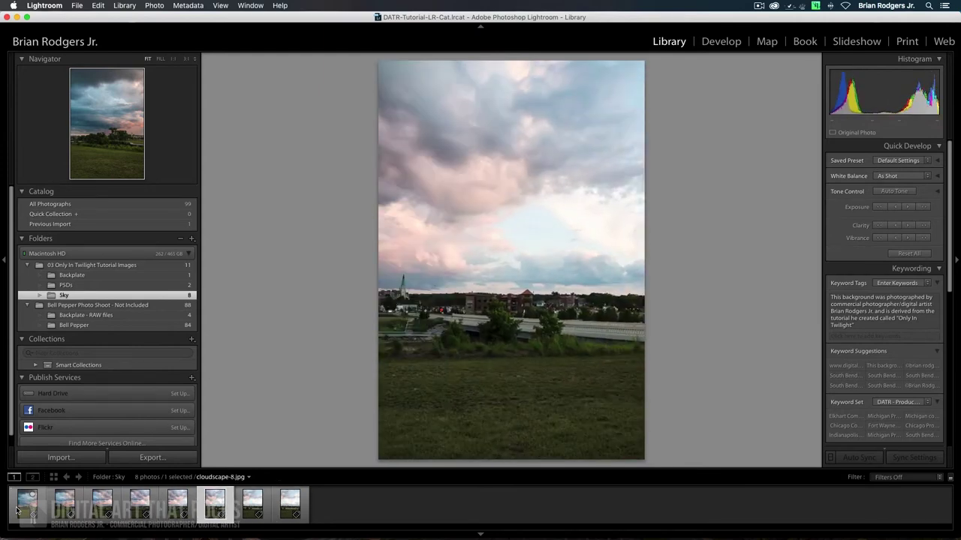
{"action": "key", "text": "Left"}
{"action": "key", "text": "Left"}
{"action": "key", "text": "Left"}
{"action": "key", "text": "Left"}
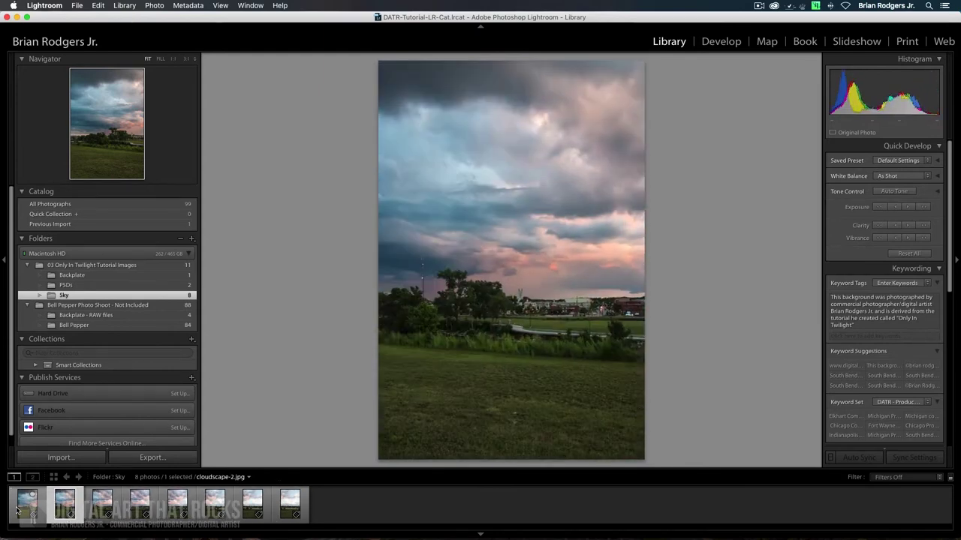
{"action": "key", "text": "Left"}
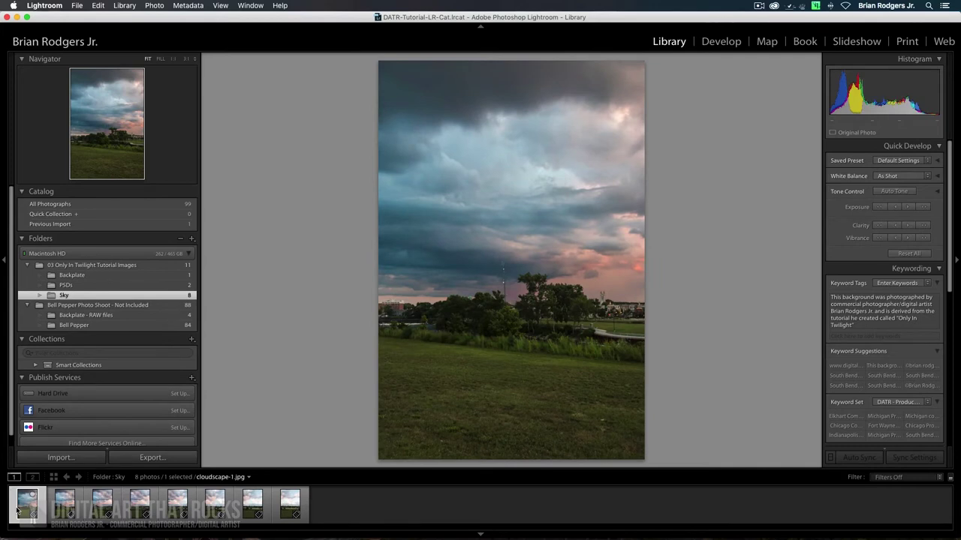
{"action": "key", "text": "Right"}
{"action": "key", "text": "Right"}
{"action": "key", "text": "Right"}
{"action": "key", "text": "Right"}
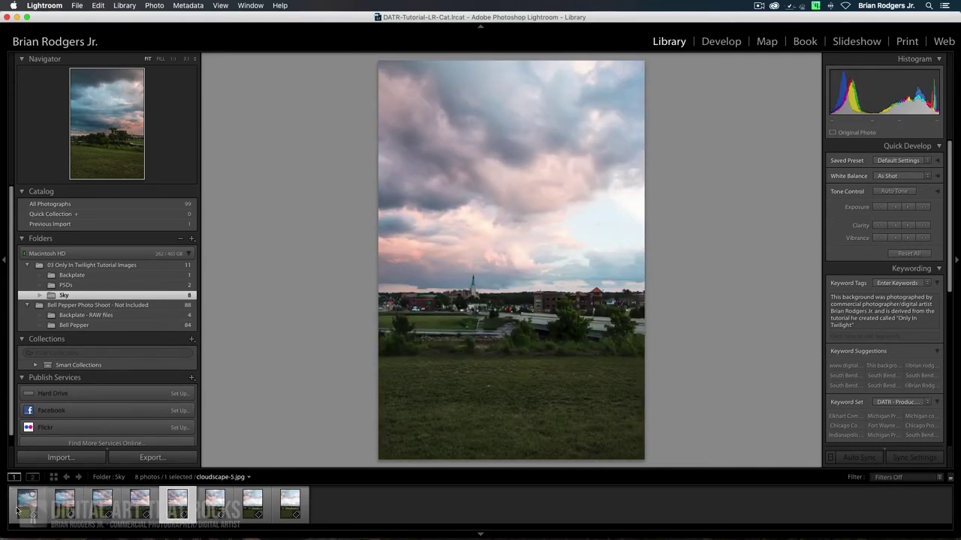
{"action": "key", "text": "Right"}
{"action": "key", "text": "Right"}
{"action": "key", "text": "Right"}
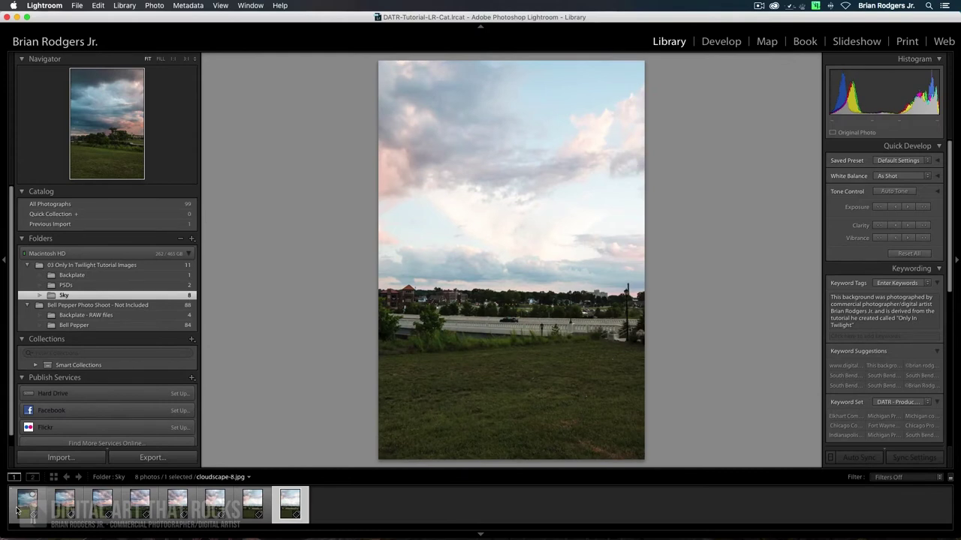
{"action": "key", "text": "Left"}
{"action": "key", "text": "Left"}
{"action": "key", "text": "Left"}
{"action": "key", "text": "Left"}
{"action": "key", "text": "Left"}
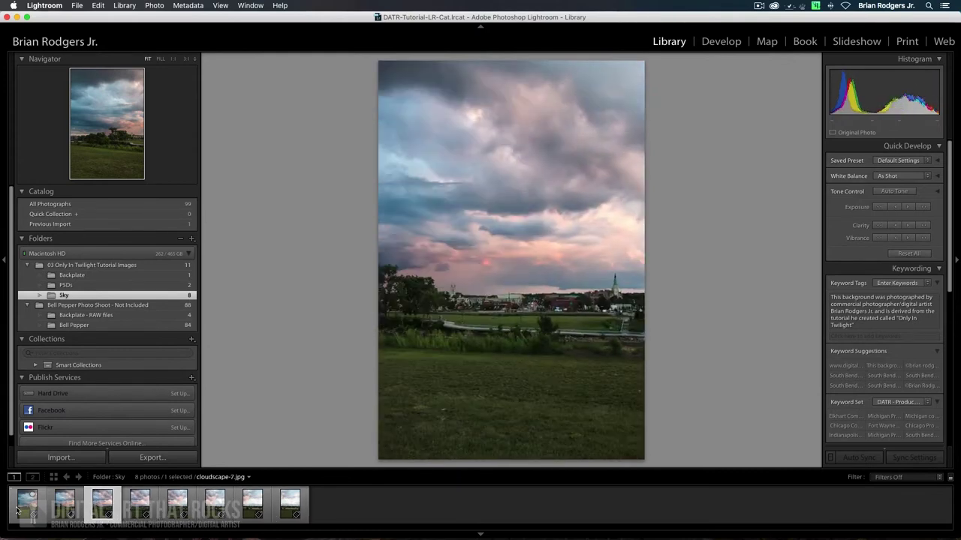
{"action": "key", "text": "Left"}
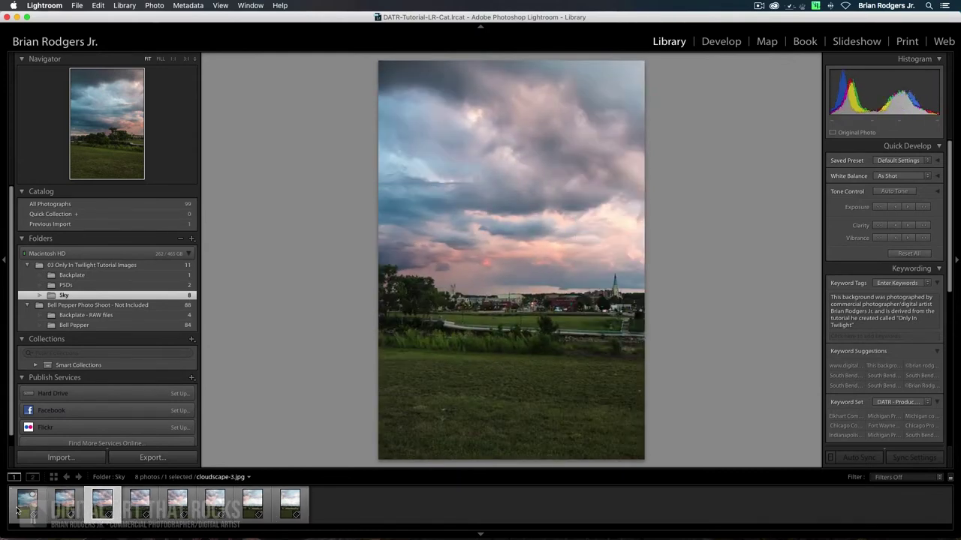
{"action": "key", "text": "Left"}
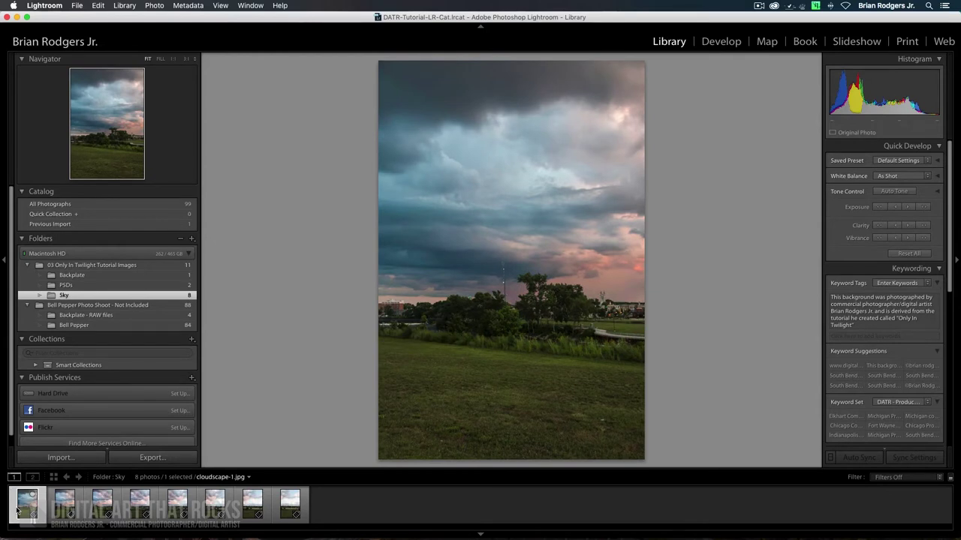
{"action": "key", "text": "Right"}
{"action": "key", "text": "Right"}
{"action": "key", "text": "Right"}
{"action": "key", "text": "Right"}
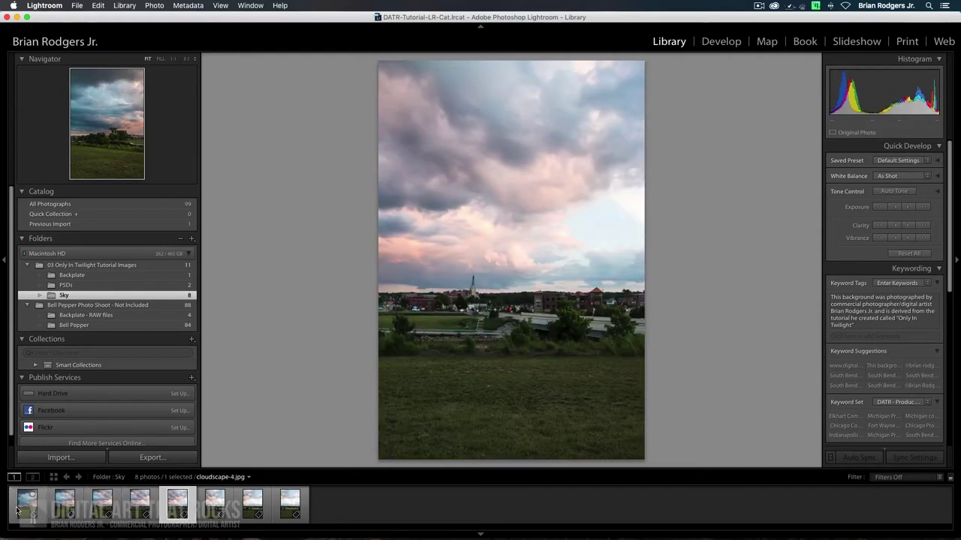
{"action": "key", "text": "Right"}
{"action": "key", "text": "Right"}
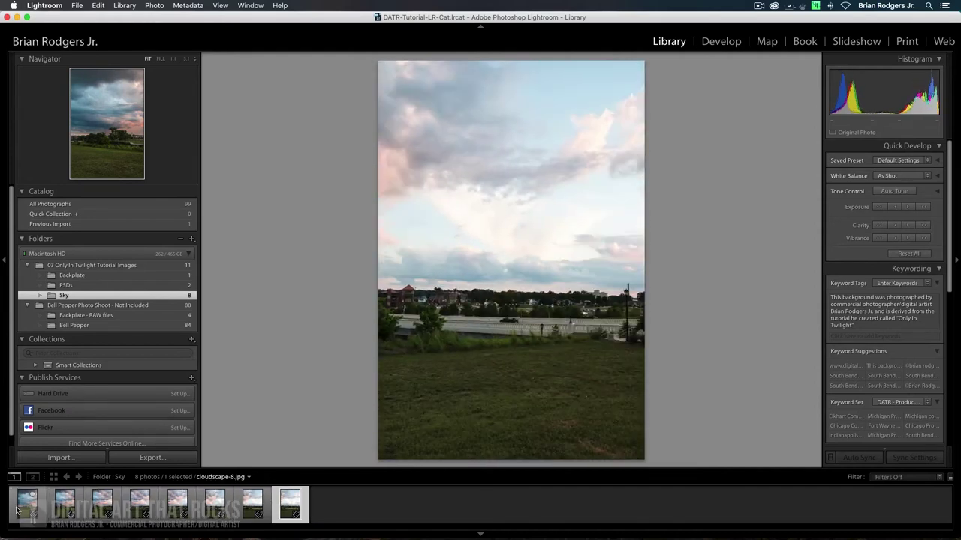
{"action": "key", "text": "Left"}
{"action": "key", "text": "Left"}
{"action": "key", "text": "Left"}
{"action": "key", "text": "Left"}
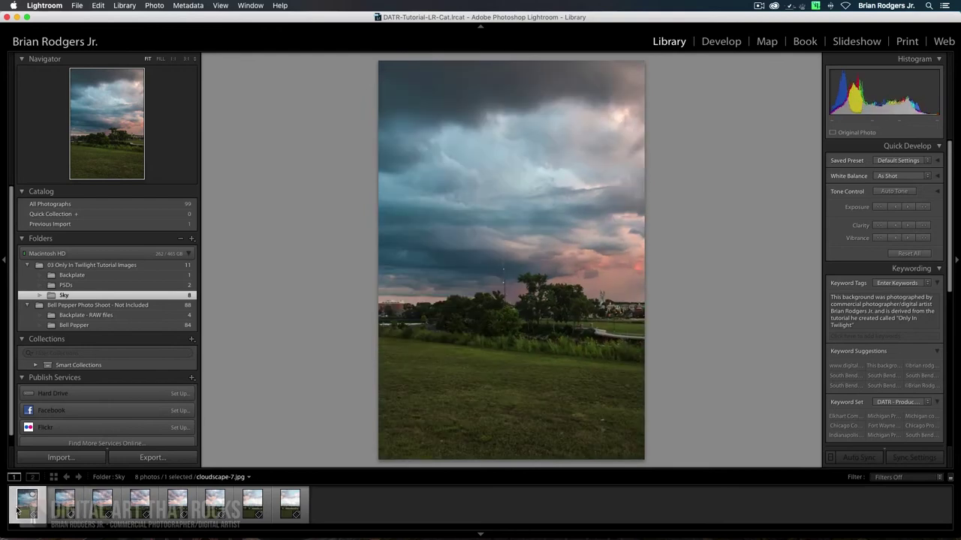
{"action": "key", "text": "Right"}
{"action": "key", "text": "Right"}
{"action": "key", "text": "Right"}
{"action": "key", "text": "Right"}
{"action": "key", "text": "Right"}
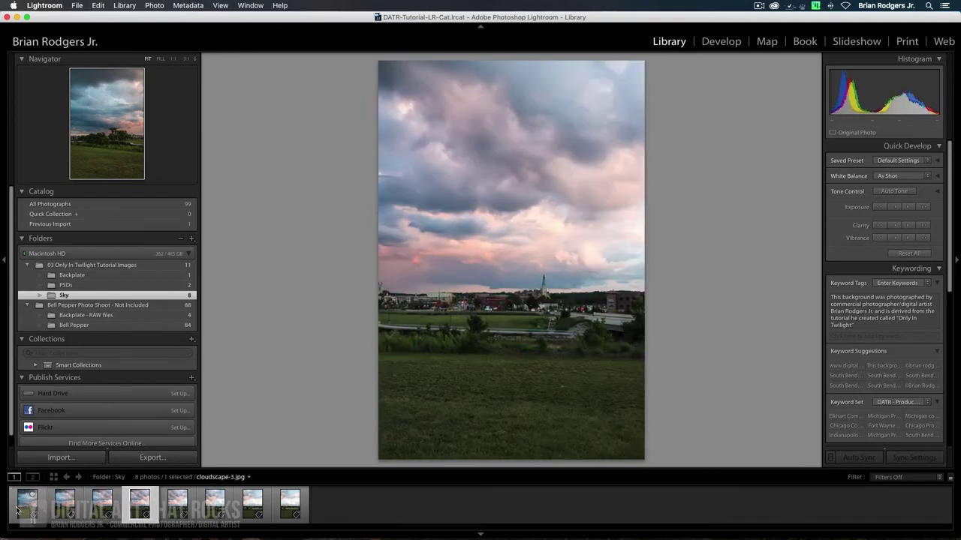
{"action": "left_click", "coordinate": [17, 511]}
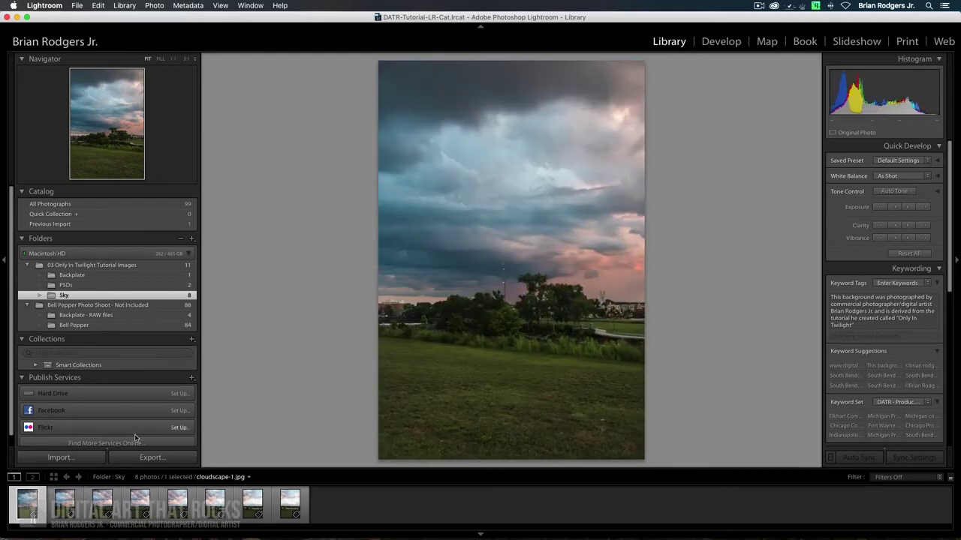
- Select all eight filmstrip thumbnails and choose Photo > Photo Merge > Panorama
{"action": "left_click", "coordinate": [291, 499], "text": "shift"}
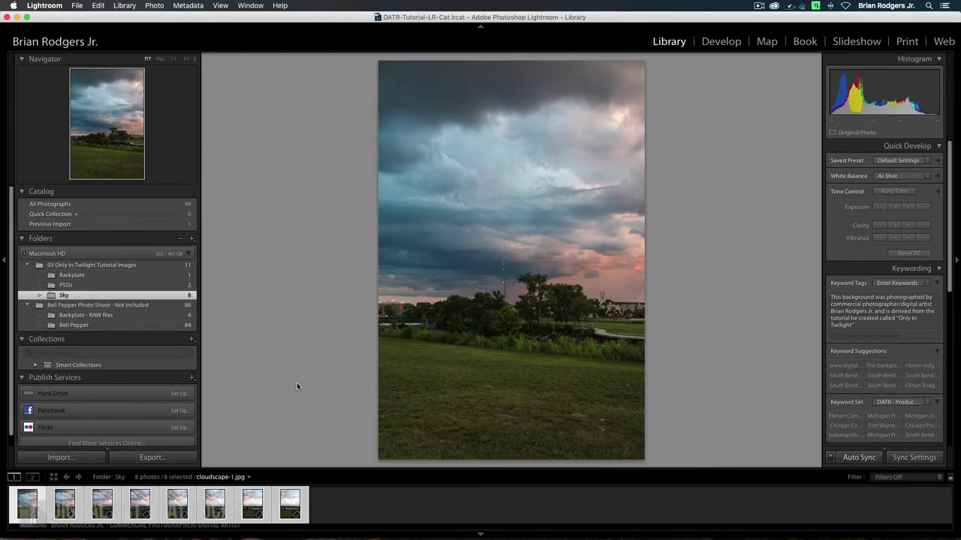
{"action": "left_click", "coordinate": [154, 5]}
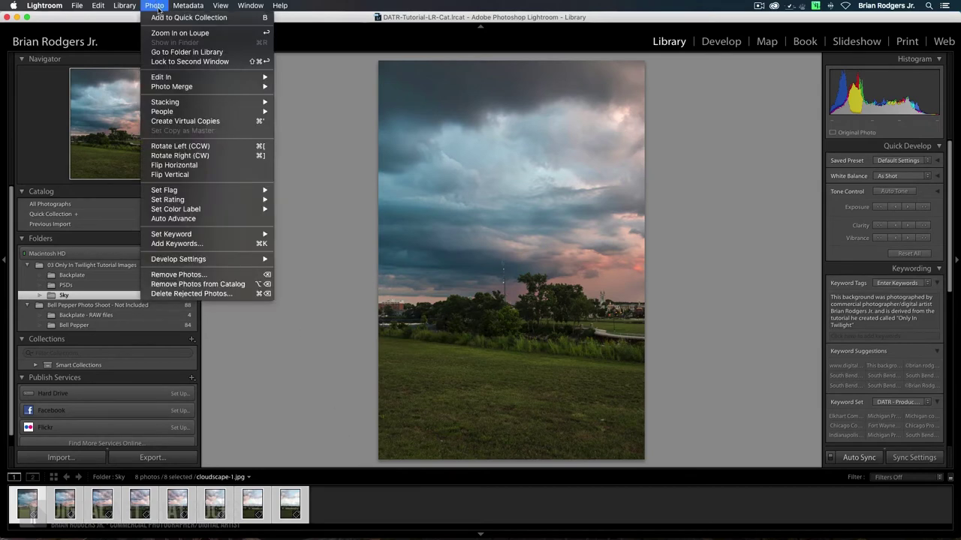
{"action": "mouse_move", "coordinate": [169, 90]}
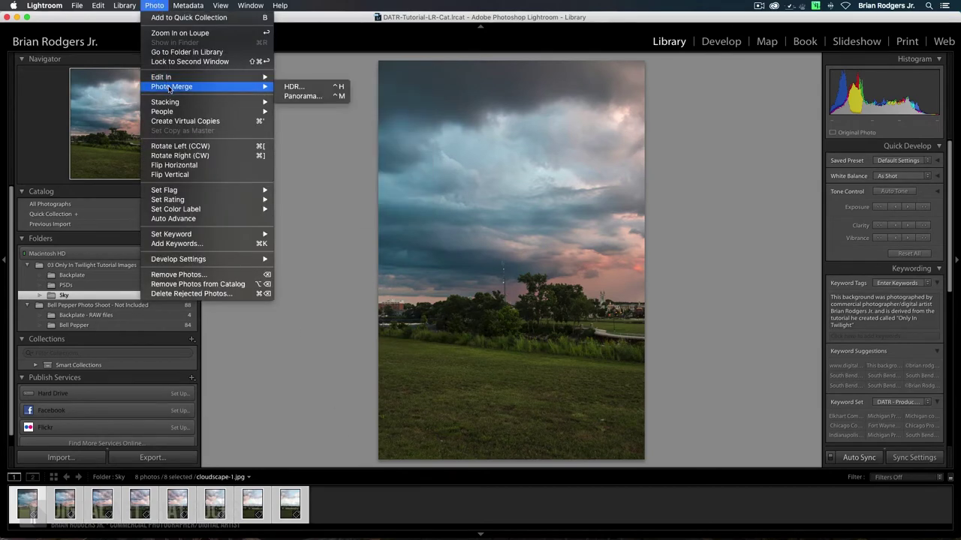
{"action": "left_click", "coordinate": [330, 98]}
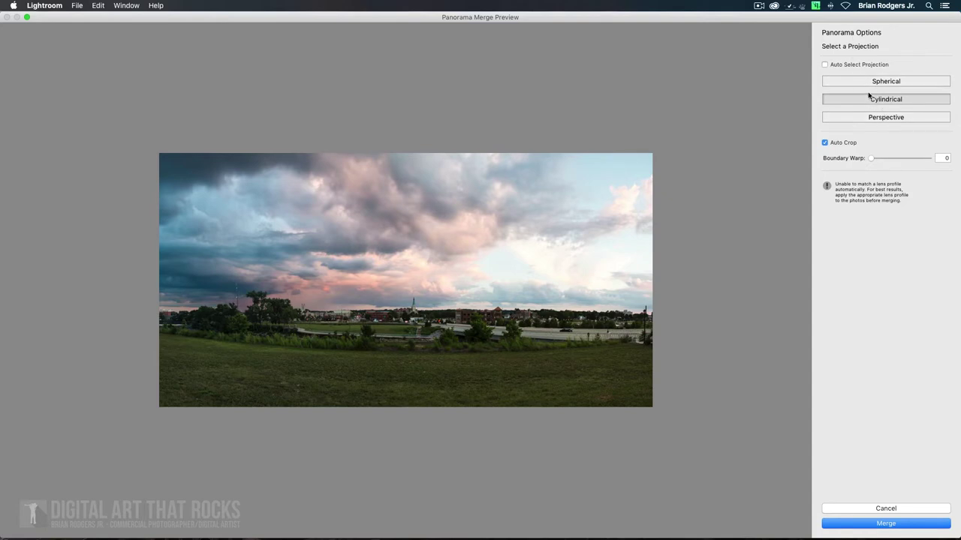
- Compare Spherical, Cylindrical and Perspective projections, then merge using Cylindrical with Auto Crop
{"action": "left_click", "coordinate": [866, 82]}
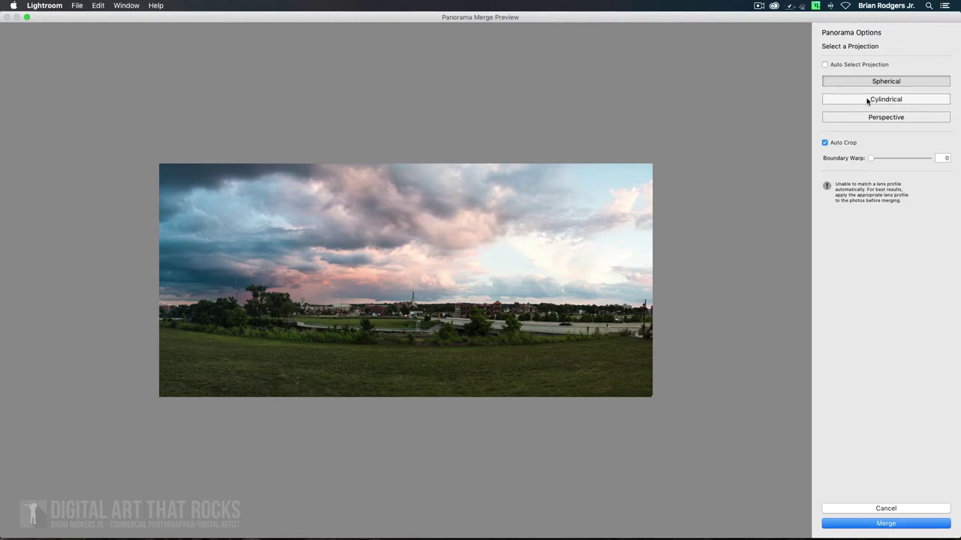
{"action": "left_click", "coordinate": [867, 102]}
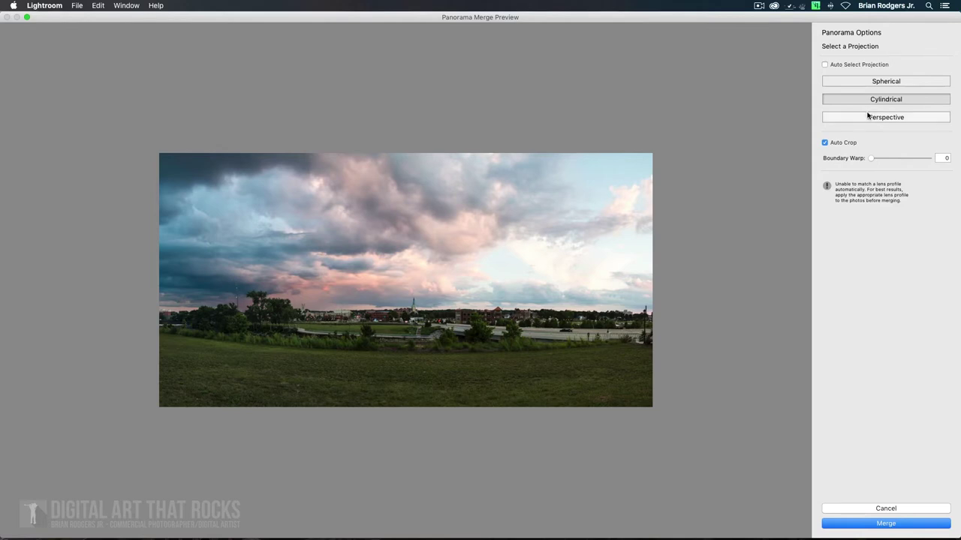
{"action": "left_click", "coordinate": [867, 118]}
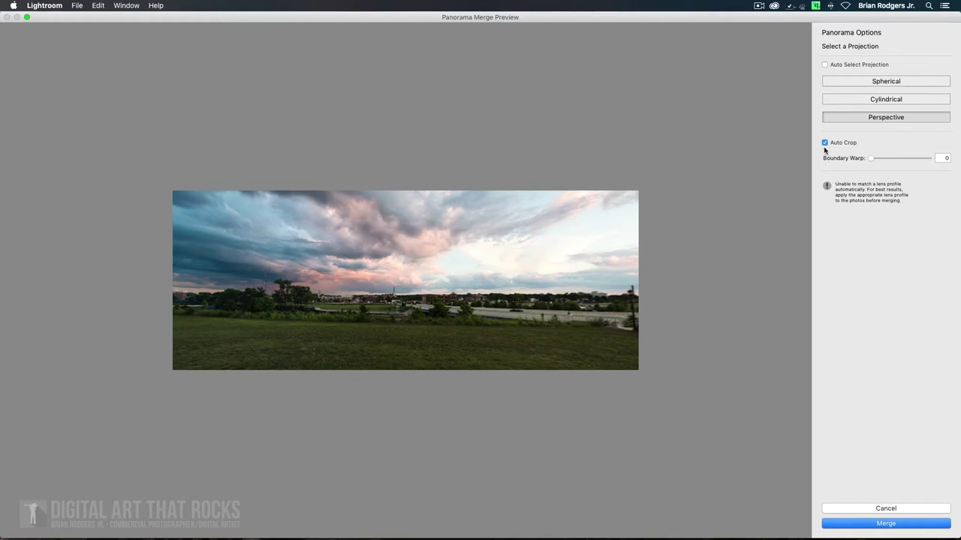
{"action": "left_click", "coordinate": [882, 97]}
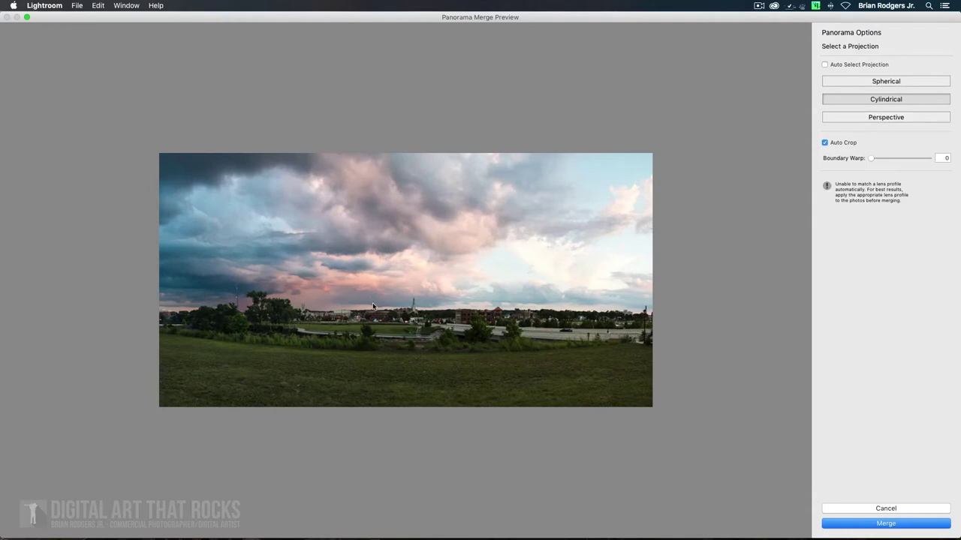
{"action": "left_click", "coordinate": [887, 88]}
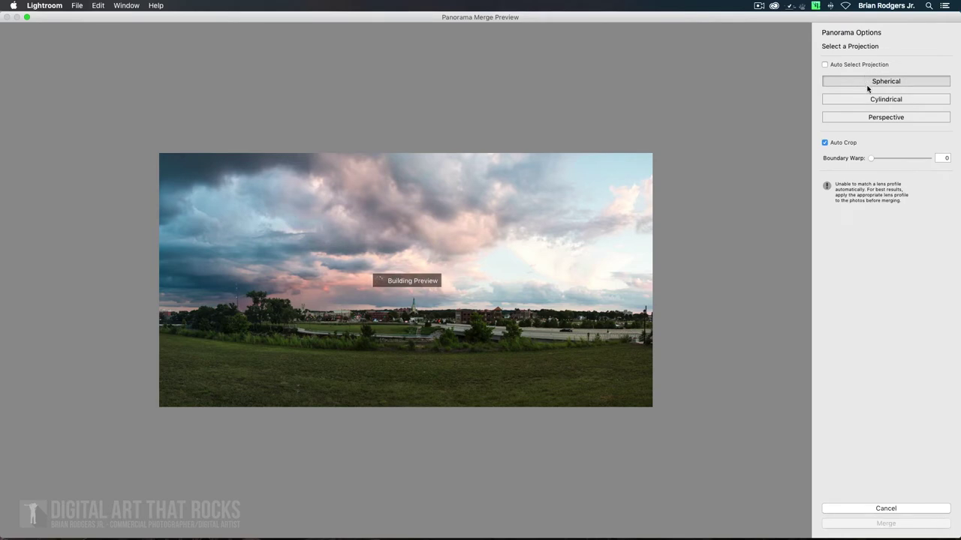
{"action": "left_click", "coordinate": [872, 100]}
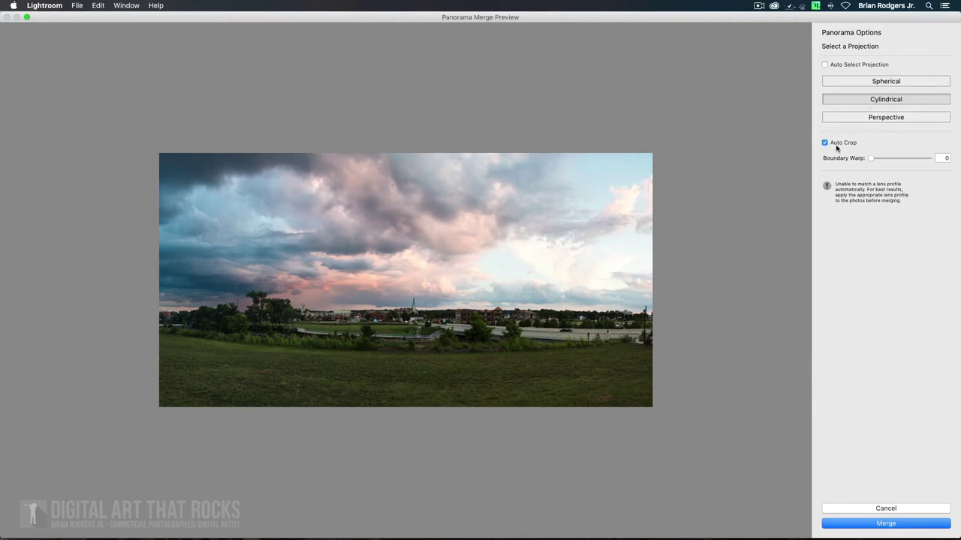
{"action": "left_click", "coordinate": [872, 525]}
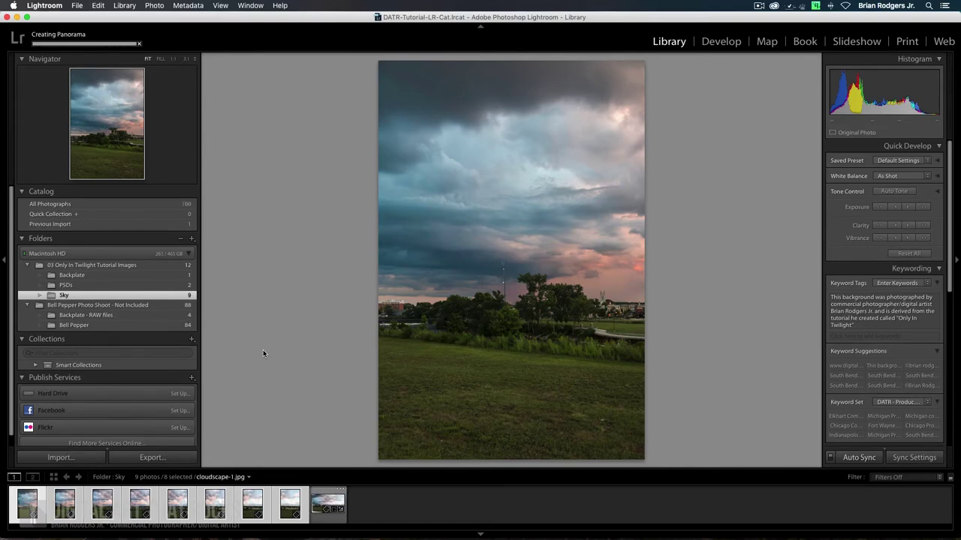
- Select the new cloudscape-1-Pano.dng panorama in the filmstrip
{"action": "left_click", "coordinate": [327, 504]}
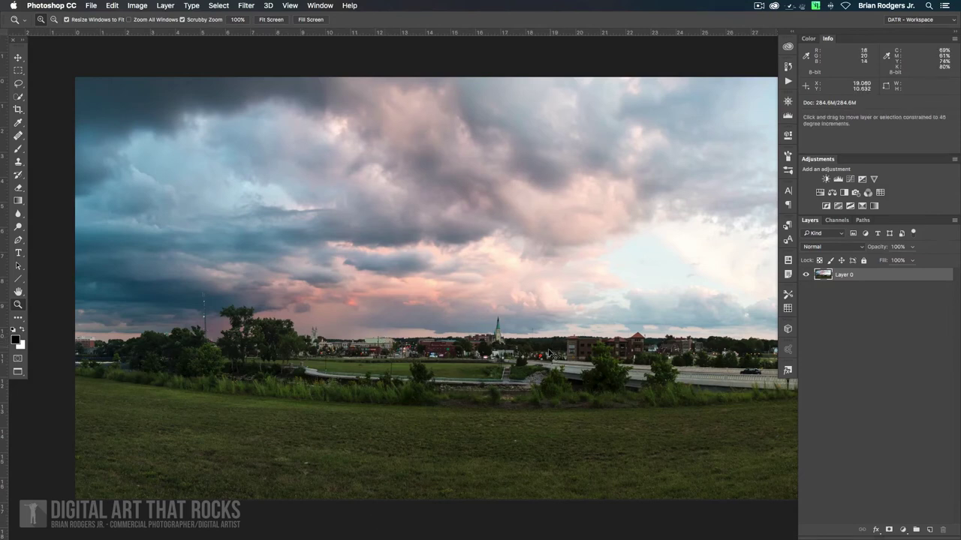
- Save the panorama as cloudscape-1-Pano.psd in the PSDs folder
{"action": "key", "text": "super+shift+s"}
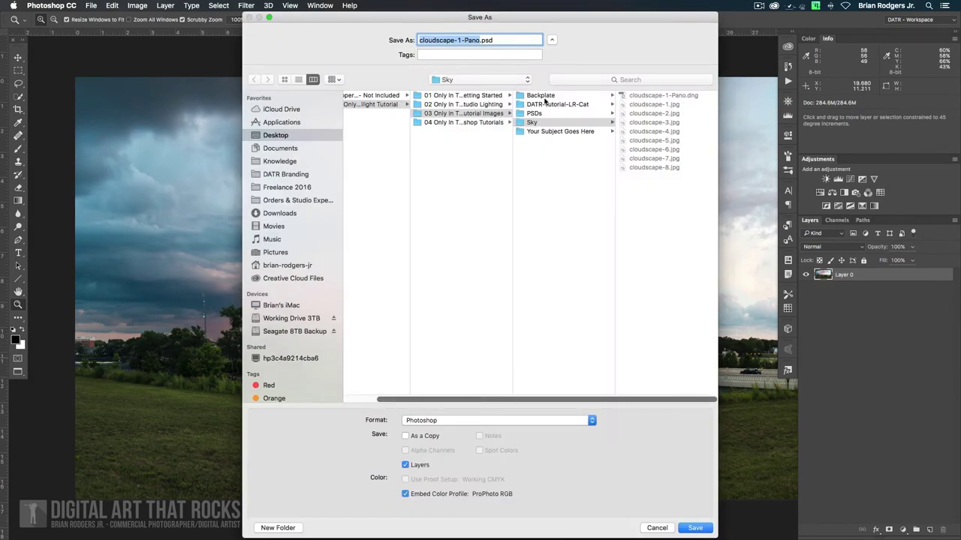
{"action": "left_click", "coordinate": [546, 115]}
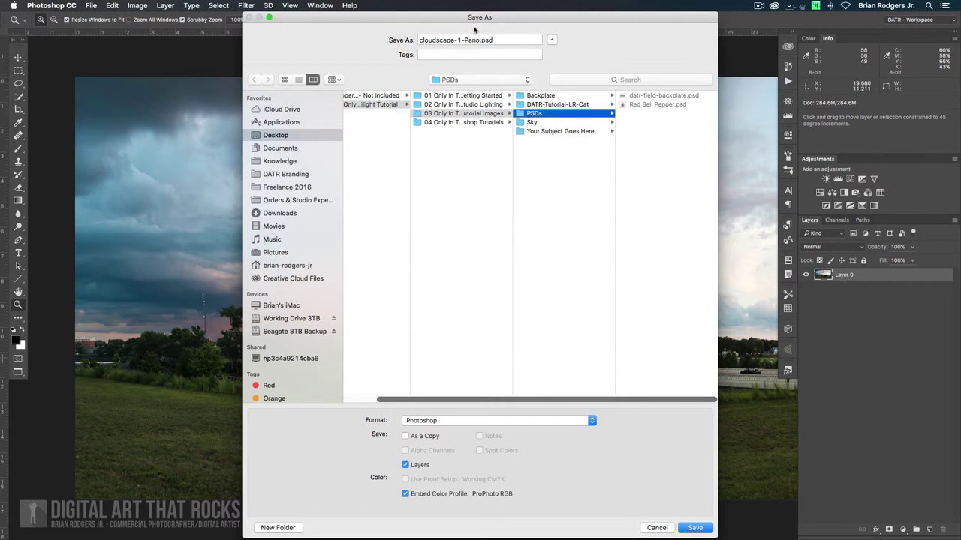
{"action": "left_click", "coordinate": [695, 528]}
{"action": "left_click", "coordinate": [517, 237]}
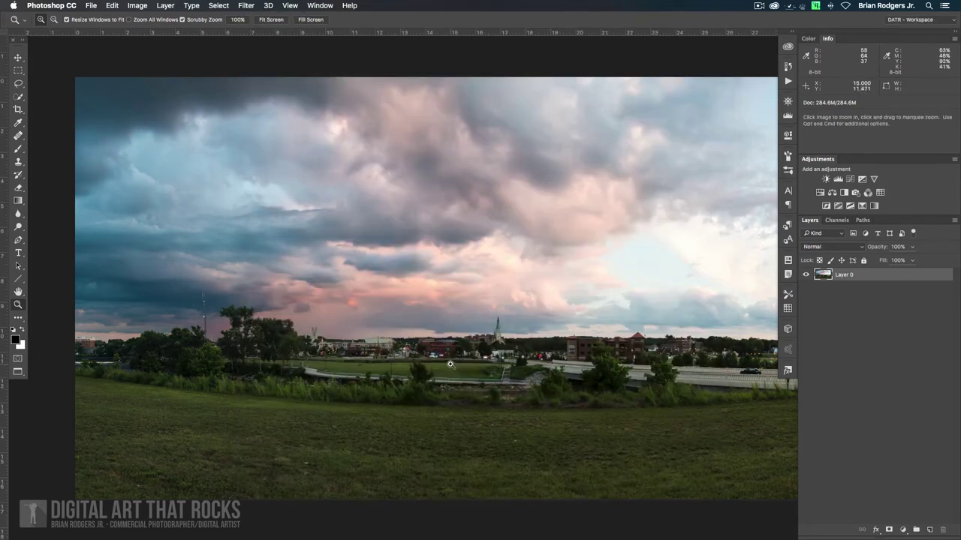
- Copy the panorama layer into datr-field-backplate.psd, recentre the view, and hide the new layer
{"action": "key", "text": "f"}
{"action": "key", "text": "f"}
{"action": "key", "text": "f"}
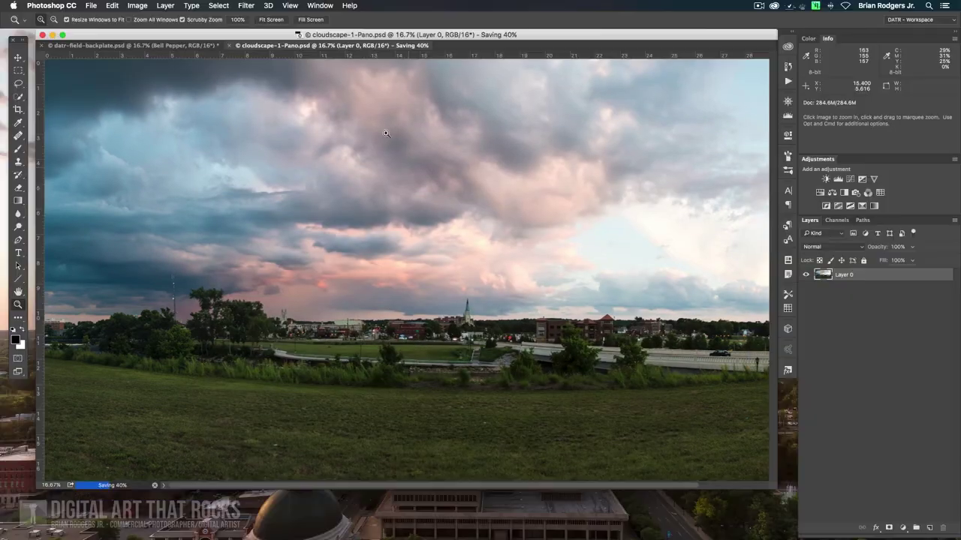
{"action": "left_click_drag", "start_coordinate": [307, 46], "coordinate": [515, 203]}
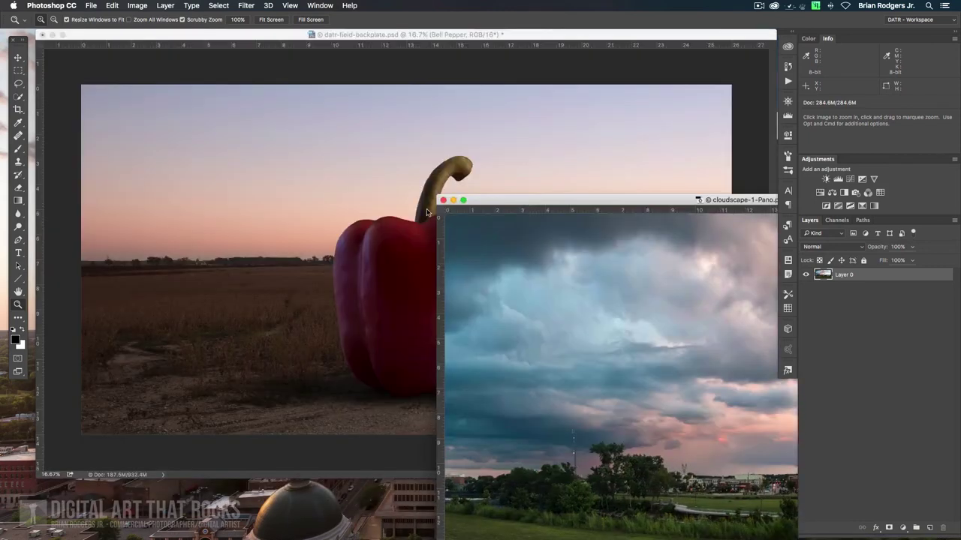
{"action": "left_click_drag", "start_coordinate": [823, 275], "coordinate": [367, 183]}
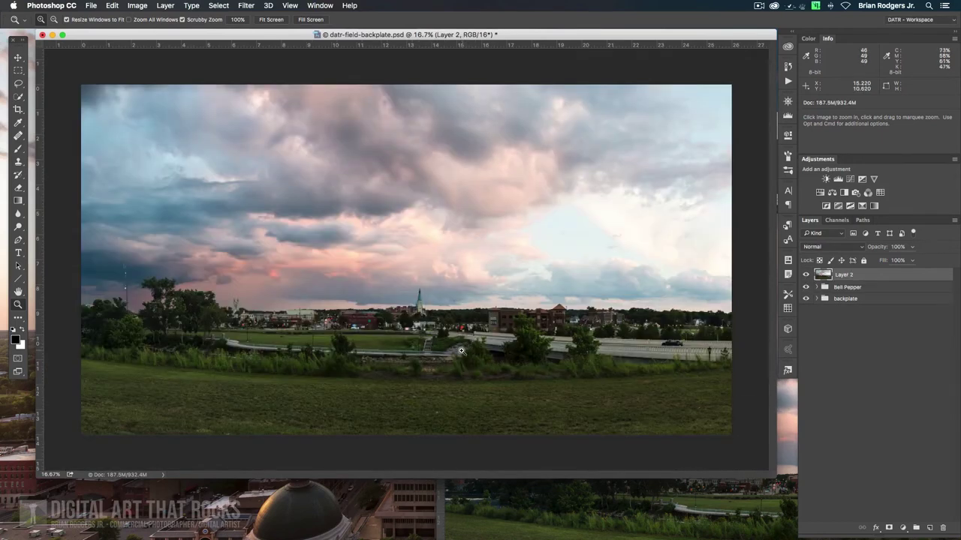
{"action": "key", "text": "f"}
{"action": "left_click_drag", "start_coordinate": [505, 330], "coordinate": [455, 317]}
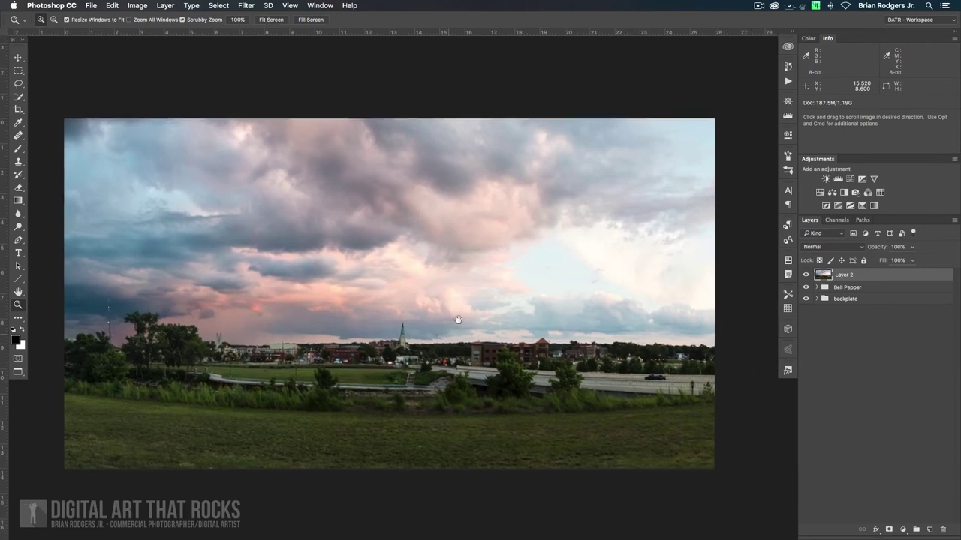
{"action": "left_click", "coordinate": [807, 275]}
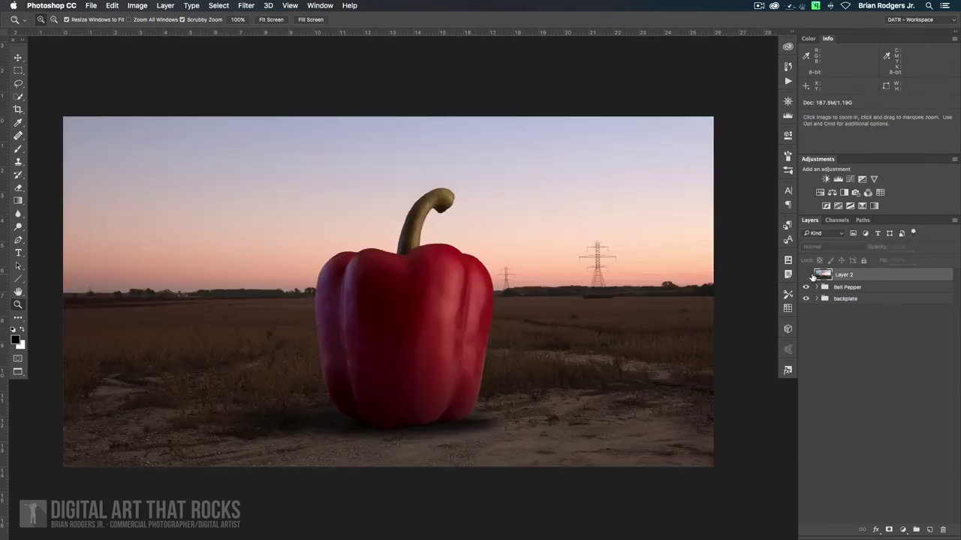
- Compare the cloud layer on and off, hide the Bell Pepper group, and move the cloud layer below it
{"action": "left_click", "coordinate": [807, 274]}
{"action": "left_click", "coordinate": [807, 274]}
{"action": "left_click", "coordinate": [807, 277]}
{"action": "left_click", "coordinate": [807, 276]}
{"action": "left_click", "coordinate": [806, 286]}
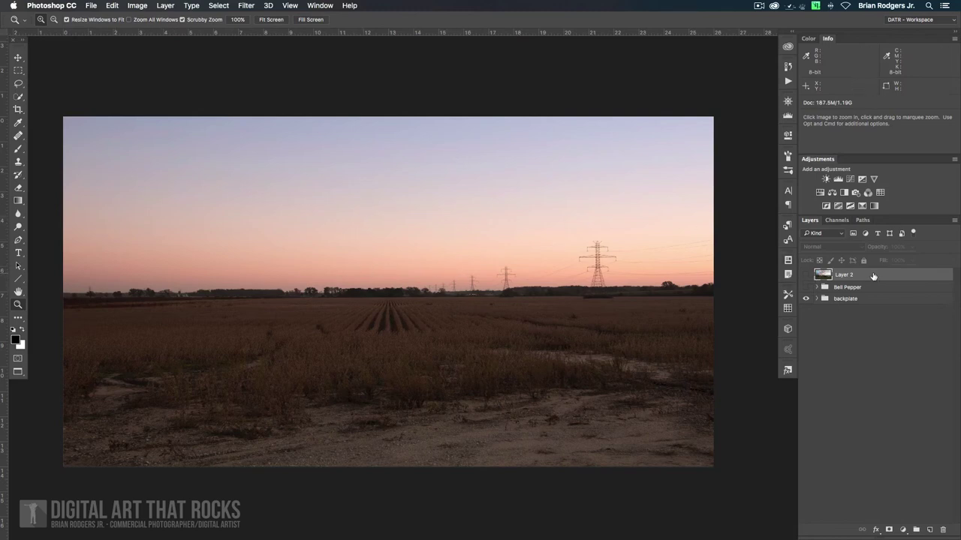
{"action": "left_click_drag", "start_coordinate": [872, 276], "coordinate": [867, 295]}
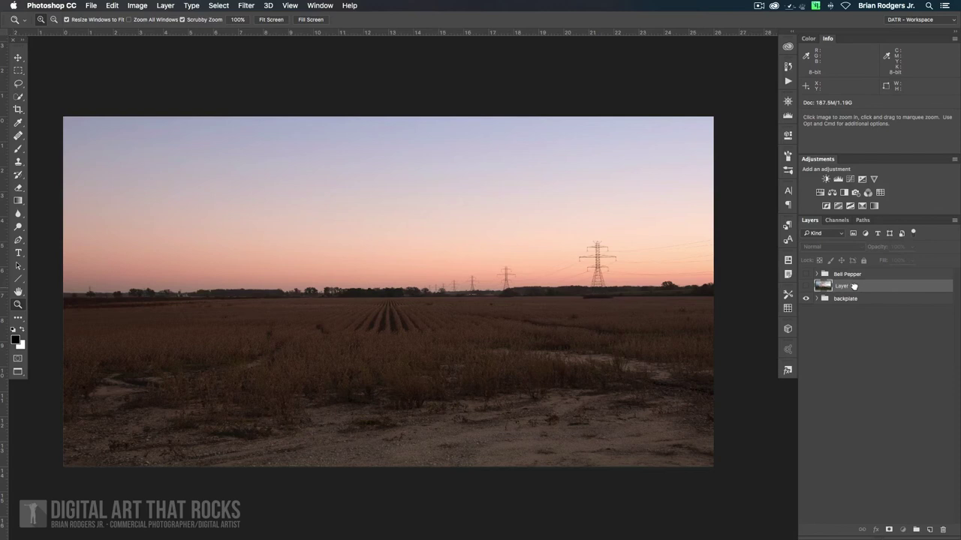
- Rename Layer 2 to sky, move it into the backplate group above the photo filters, and show it
{"action": "double_click", "coordinate": [851, 286]}
{"action": "type", "text": "sky"}
{"action": "left_click", "coordinate": [815, 299]}
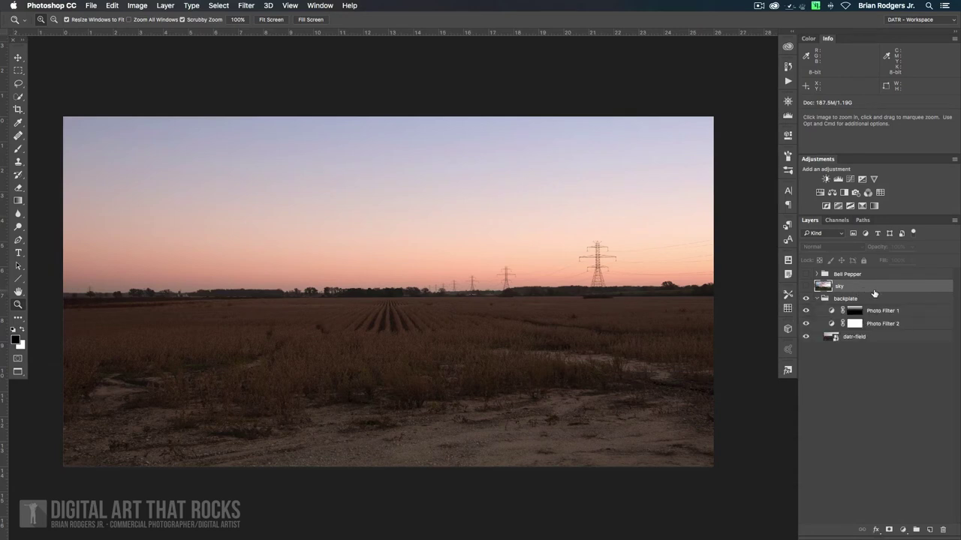
{"action": "left_click_drag", "start_coordinate": [871, 292], "coordinate": [865, 304]}
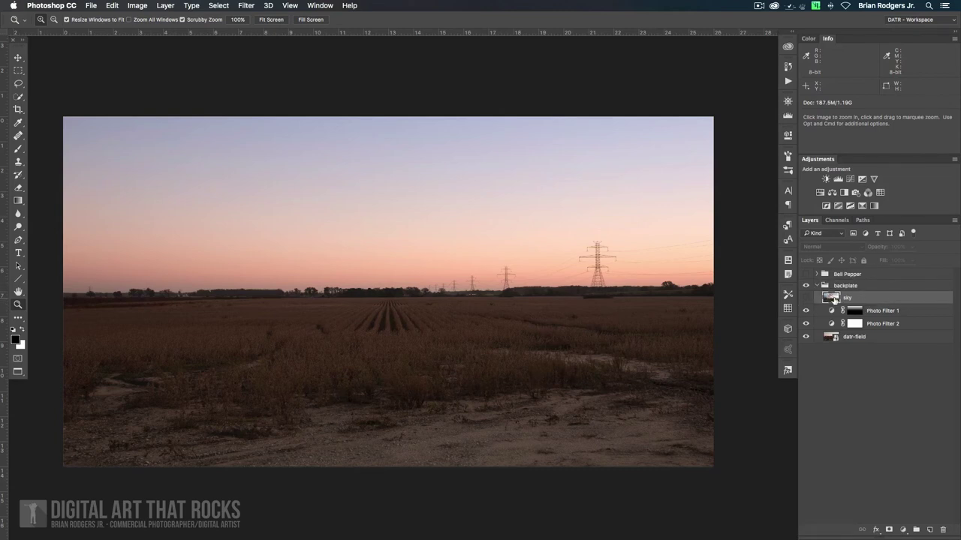
{"action": "left_click", "coordinate": [806, 298]}
{"action": "key", "text": "v"}
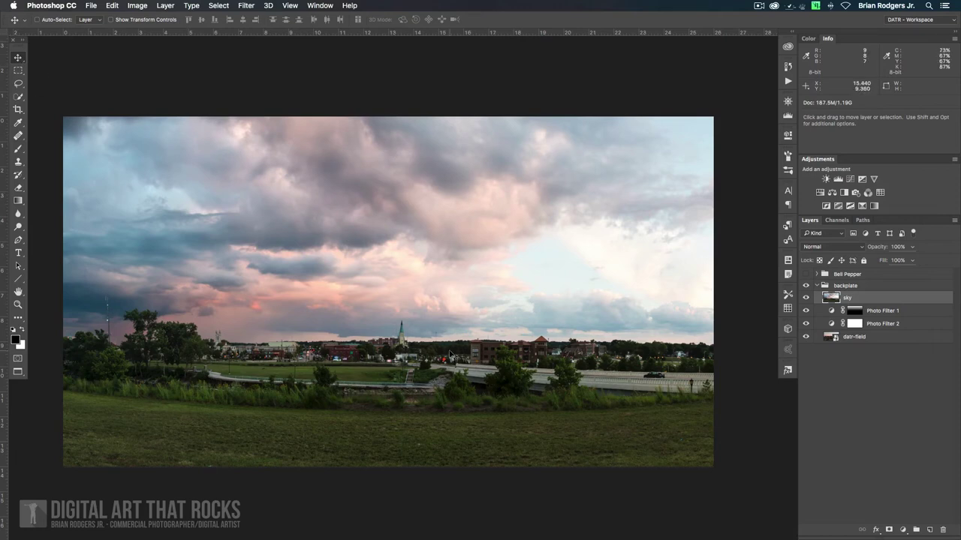
- Cycle the sky layer through blend modes from Darken to Hue, then settle on Multiply
{"action": "key", "text": "shift"}
{"action": "key", "text": "shift+plus"}
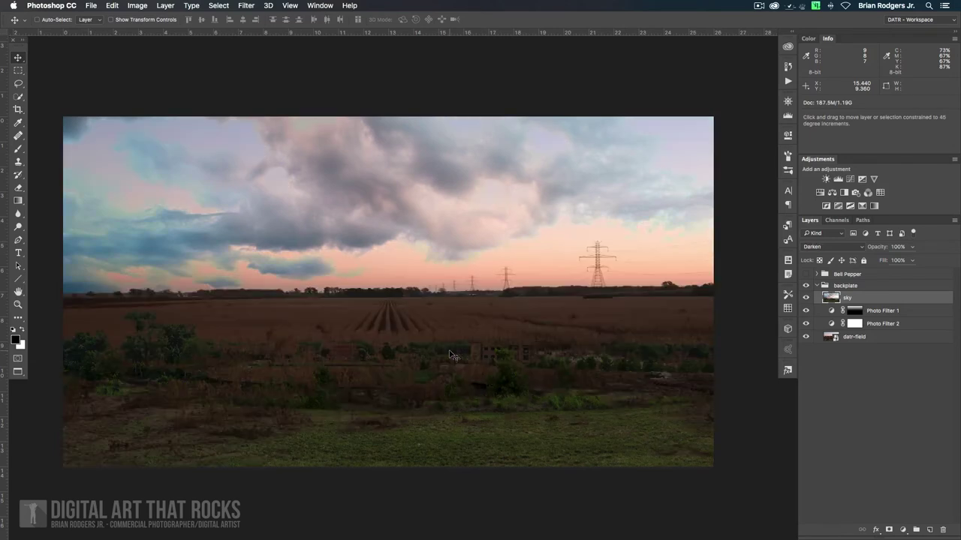
{"action": "key", "text": "shift+plus"}
{"action": "key", "text": "shift+plus"}
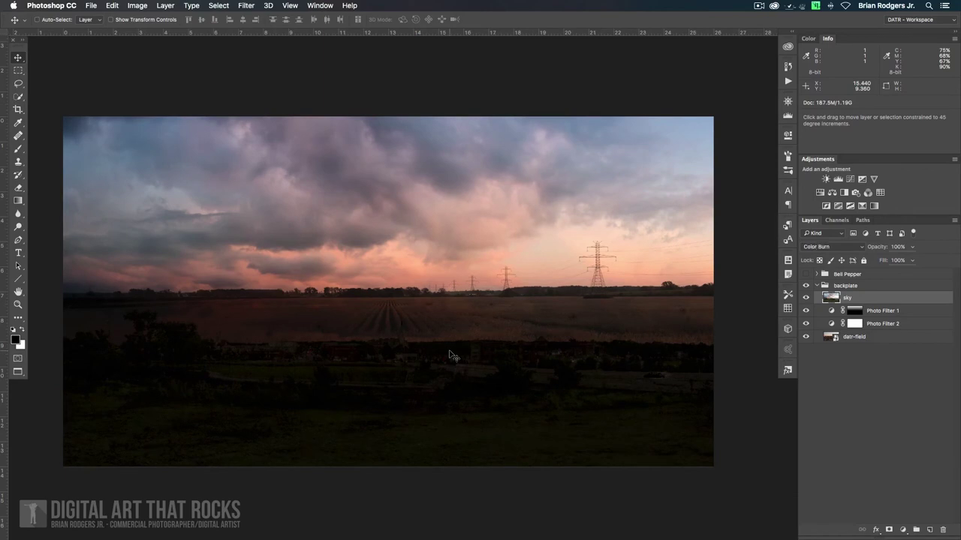
{"action": "key", "text": "shift+plus"}
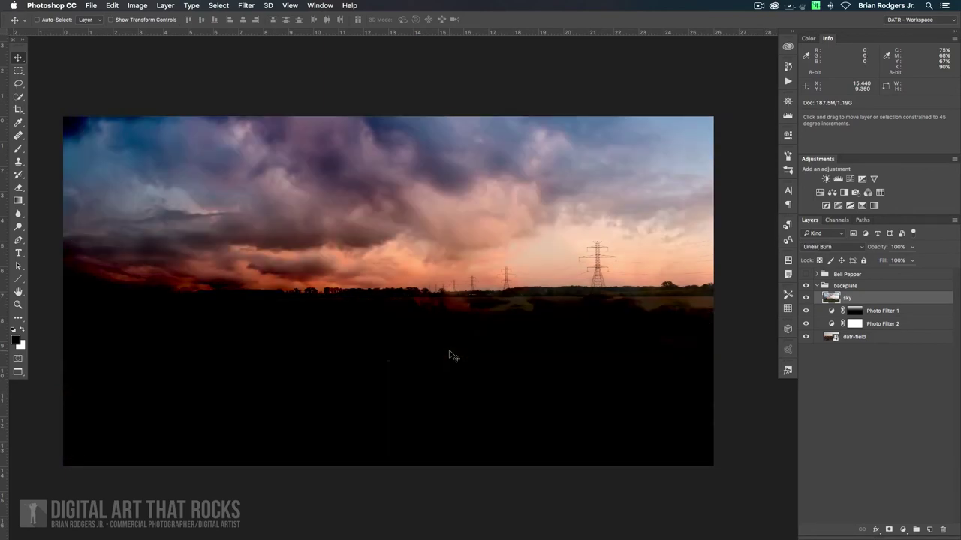
{"action": "key", "text": "shift+plus"}
{"action": "key", "text": "shift+plus"}
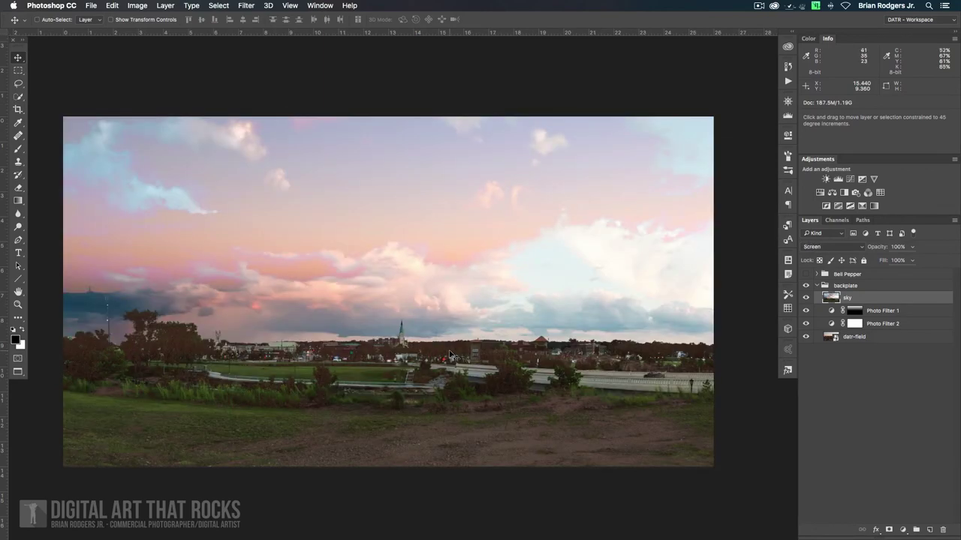
{"action": "key", "text": "shift+plus"}
{"action": "key", "text": "shift+plus"}
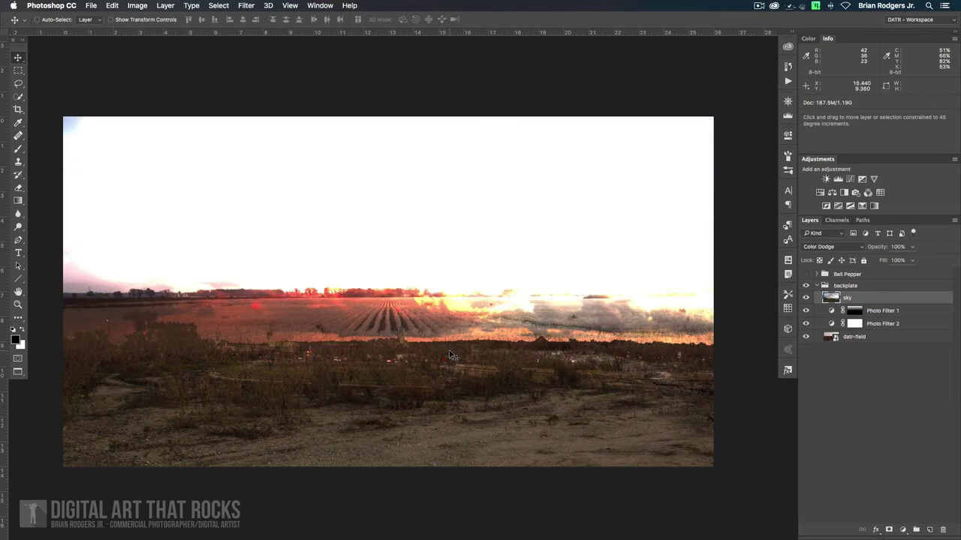
{"action": "key", "text": "shift+plus"}
{"action": "key", "text": "shift+plus"}
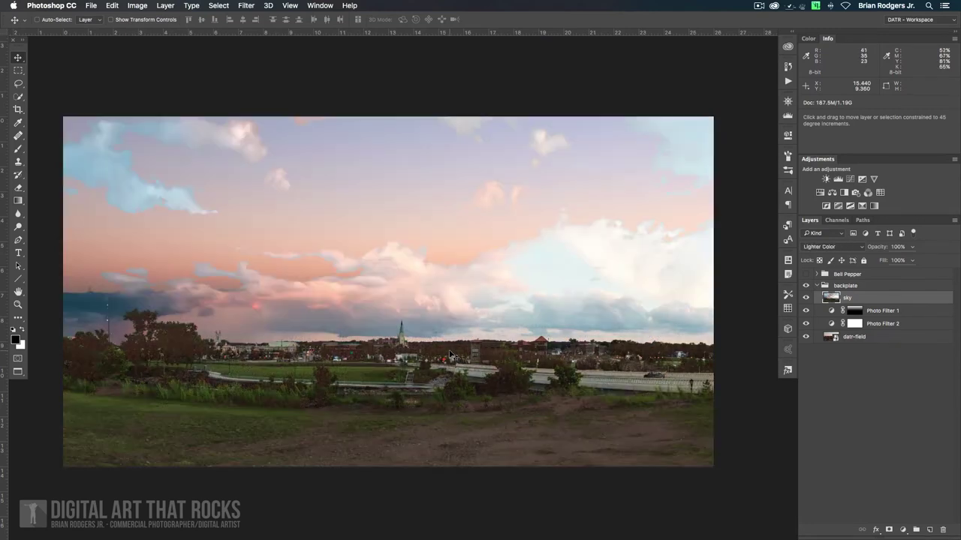
{"action": "key", "text": "shift+plus"}
{"action": "key", "text": "shift+plus"}
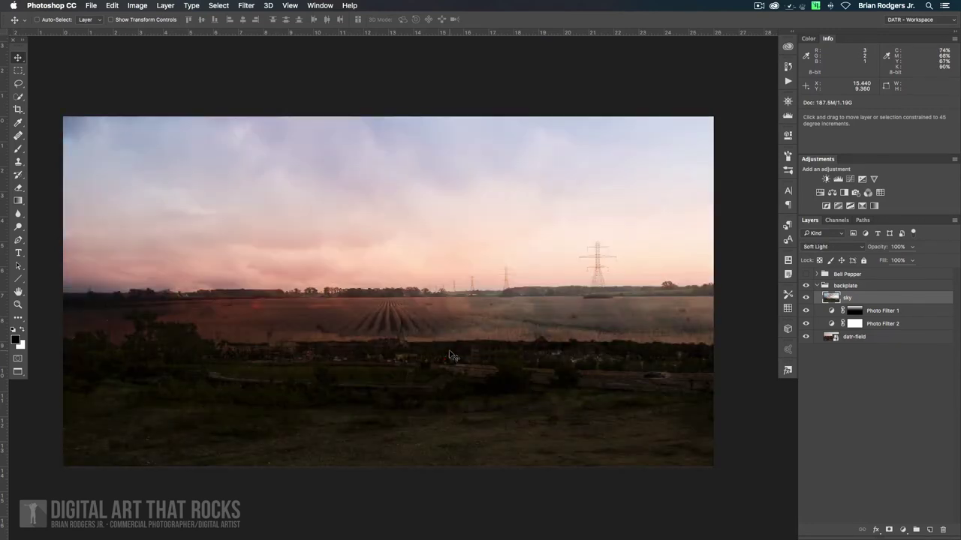
{"action": "key", "text": "shift+plus"}
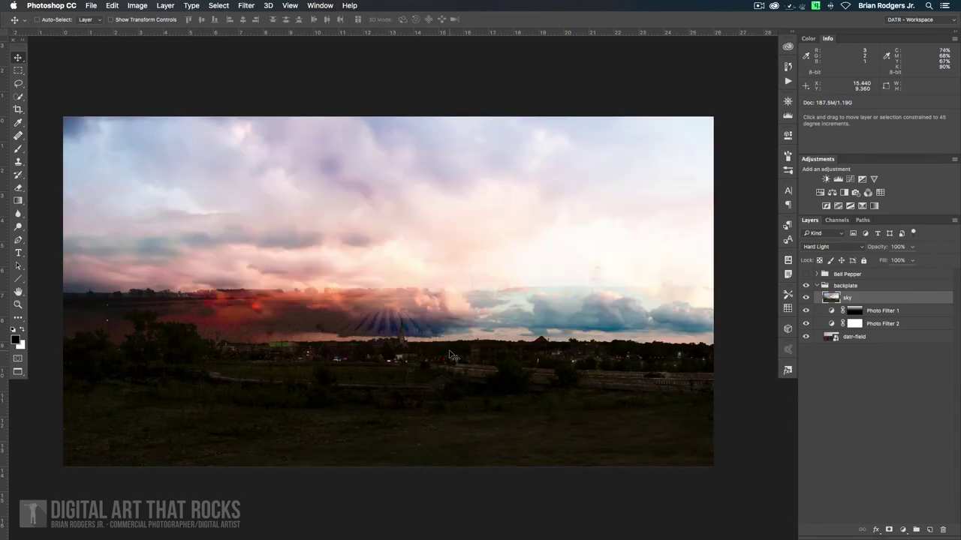
{"action": "key", "text": "shift+plus"}
{"action": "key", "text": "shift+plus"}
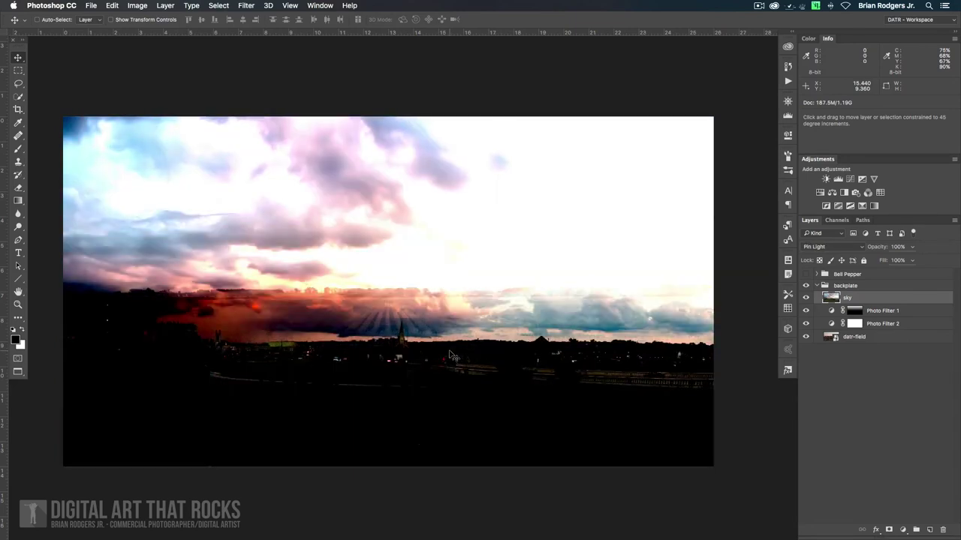
{"action": "key", "text": "shift+plus"}
{"action": "key", "text": "shift+plus"}
{"action": "key", "text": "shift+plus"}
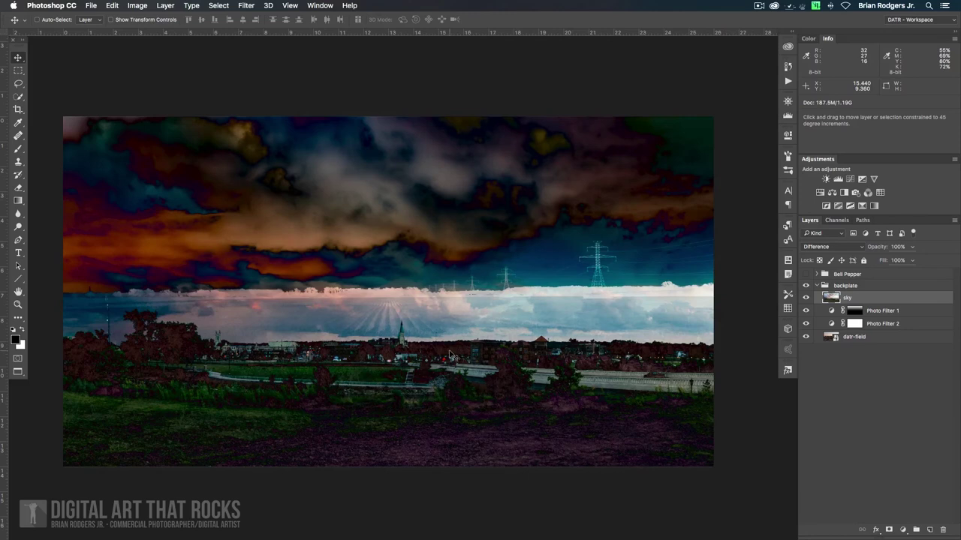
{"action": "key", "text": "shift+plus"}
{"action": "key", "text": "shift+plus"}
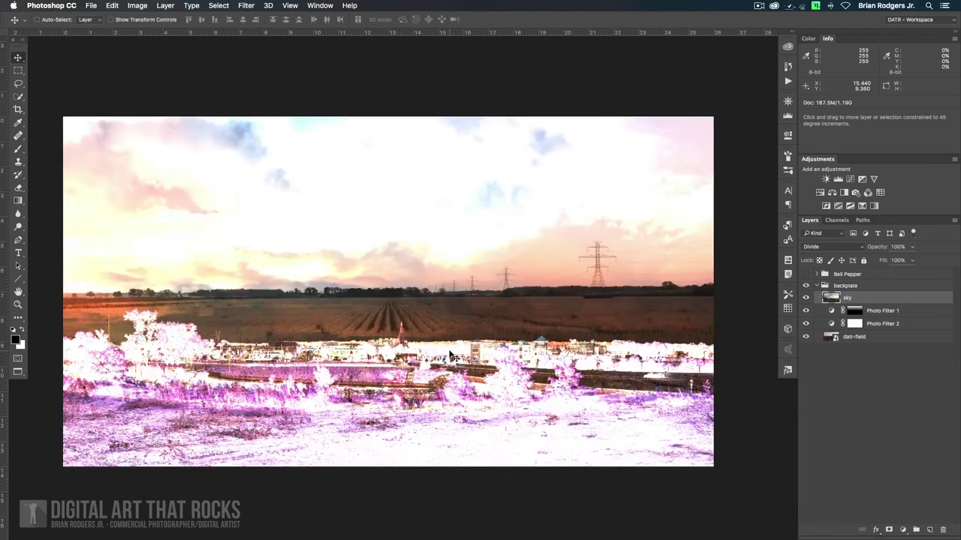
{"action": "key", "text": "shift+plus"}
{"action": "key", "text": "shift+plus"}
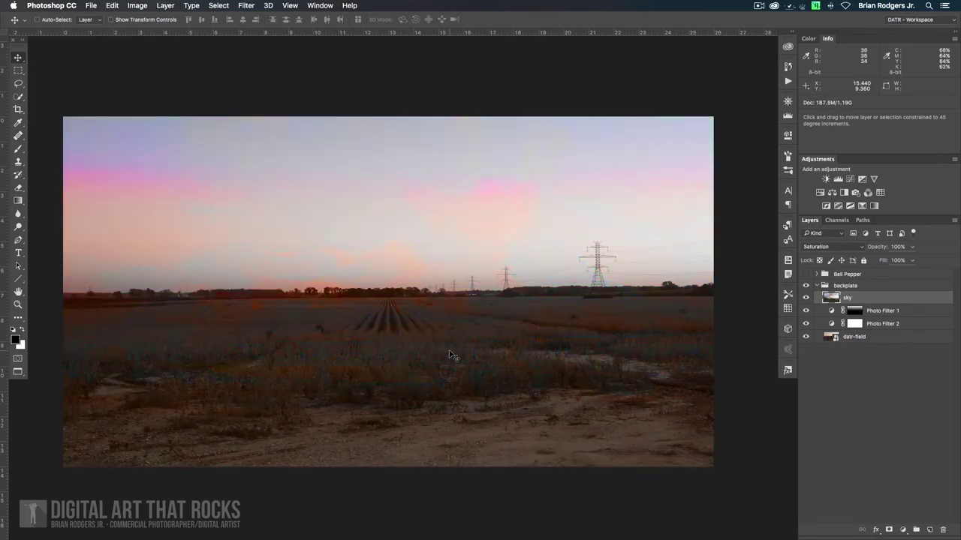
{"action": "key", "text": "shift+plus"}
{"action": "key", "text": "shift+plus"}
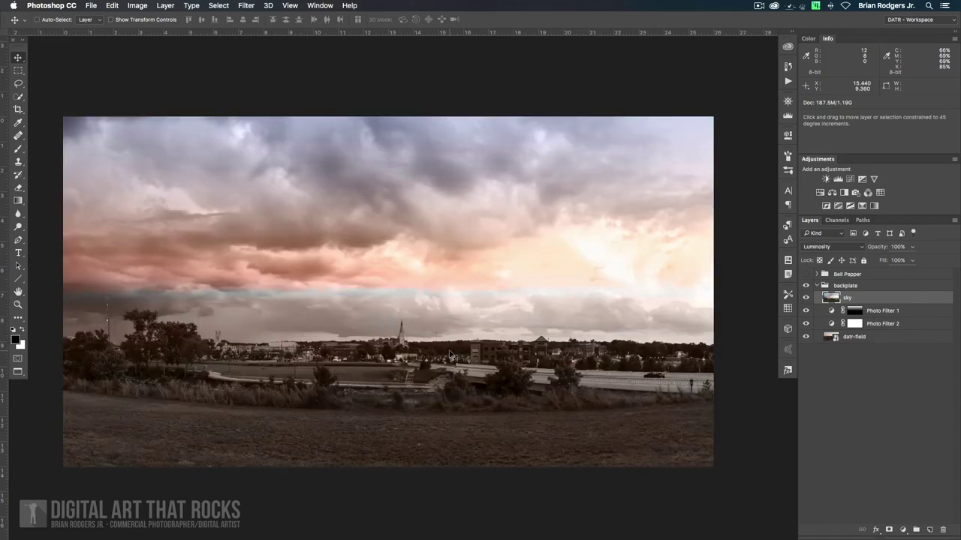
{"action": "key", "text": "shift+plus"}
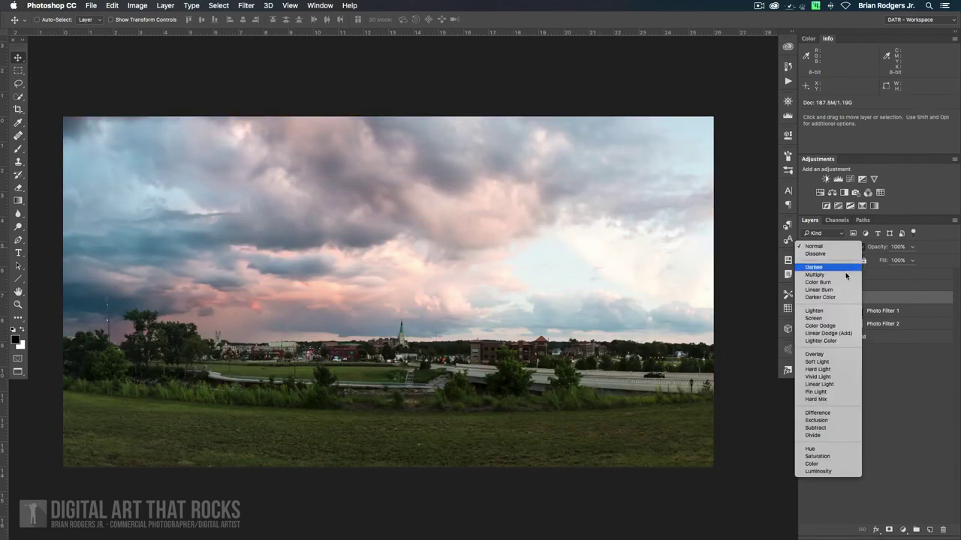
{"action": "left_click", "coordinate": [845, 274]}
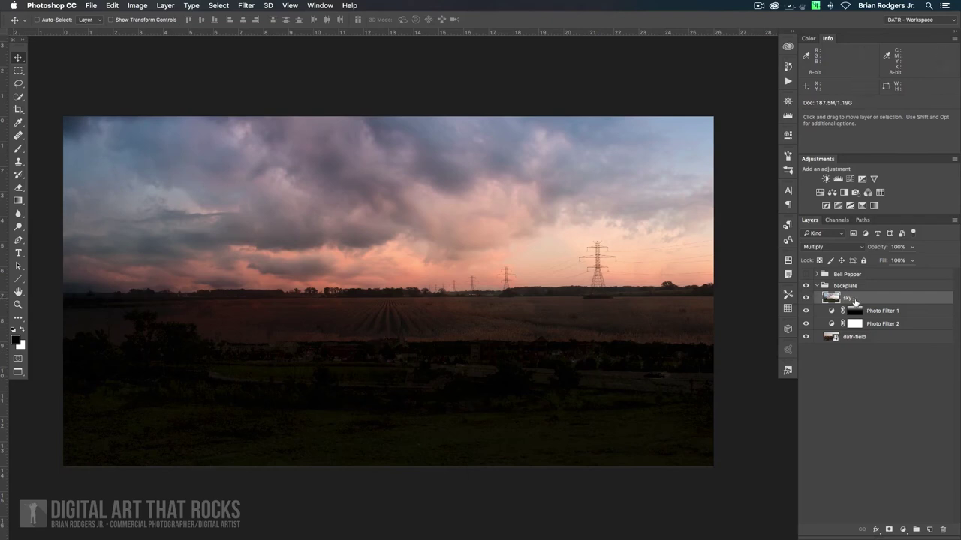
- Add a layer mask to sky and draw a gradient upward from the field to the horizon, redrawing it several times
{"action": "key", "text": "ctrl+shift+m"}
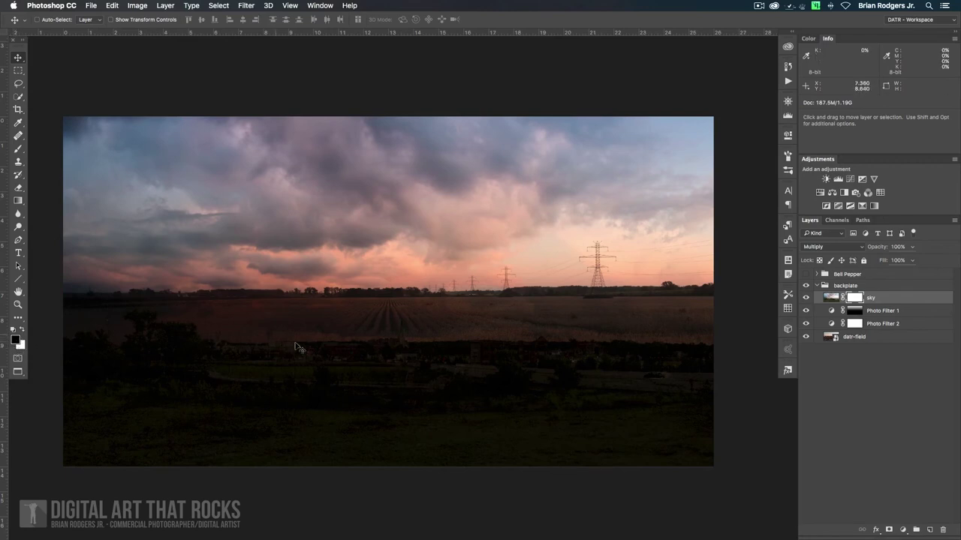
{"action": "key", "text": "g"}
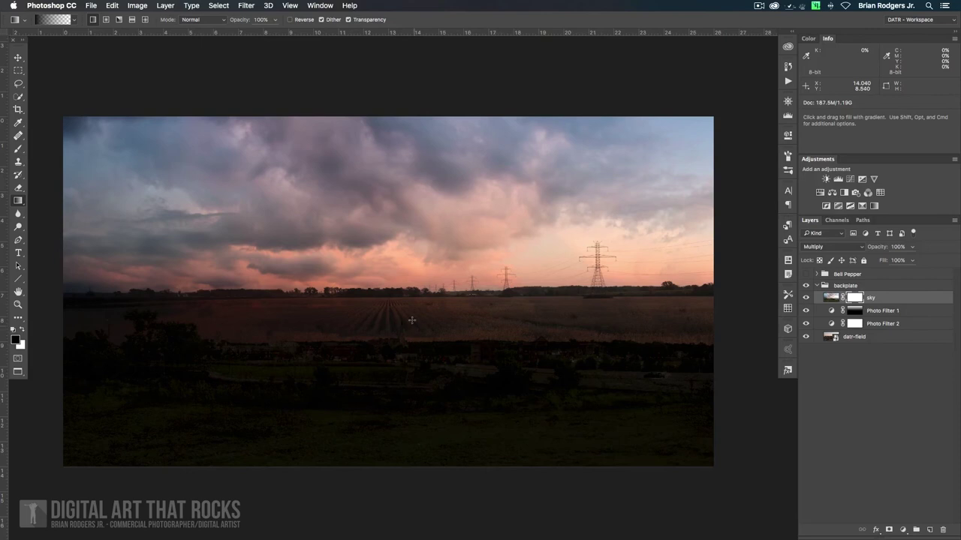
{"action": "left_click_drag", "start_coordinate": [408, 386], "coordinate": [407, 271]}
{"action": "left_click_drag", "start_coordinate": [409, 354], "coordinate": [402, 253]}
{"action": "left_click_drag", "start_coordinate": [405, 366], "coordinate": [396, 240]}
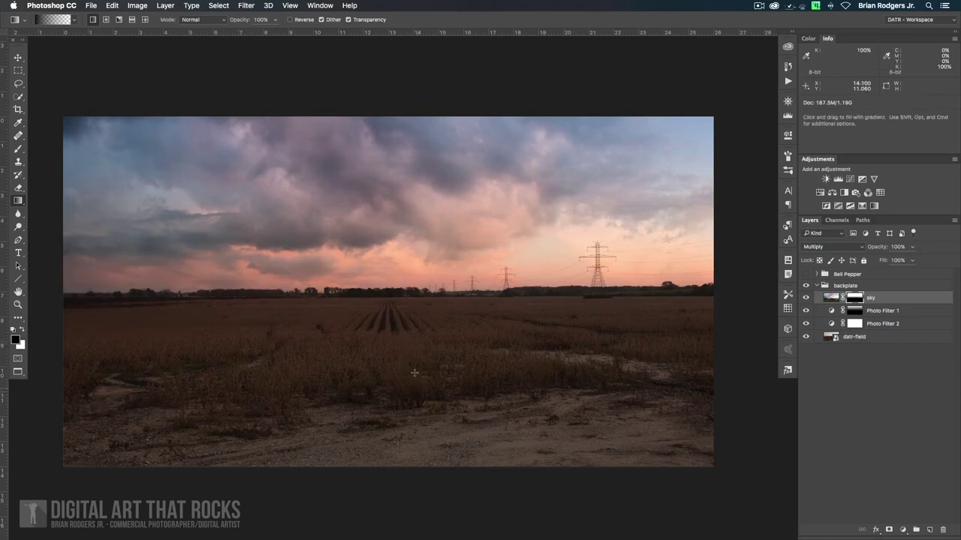
{"action": "left_click_drag", "start_coordinate": [404, 345], "coordinate": [398, 244]}
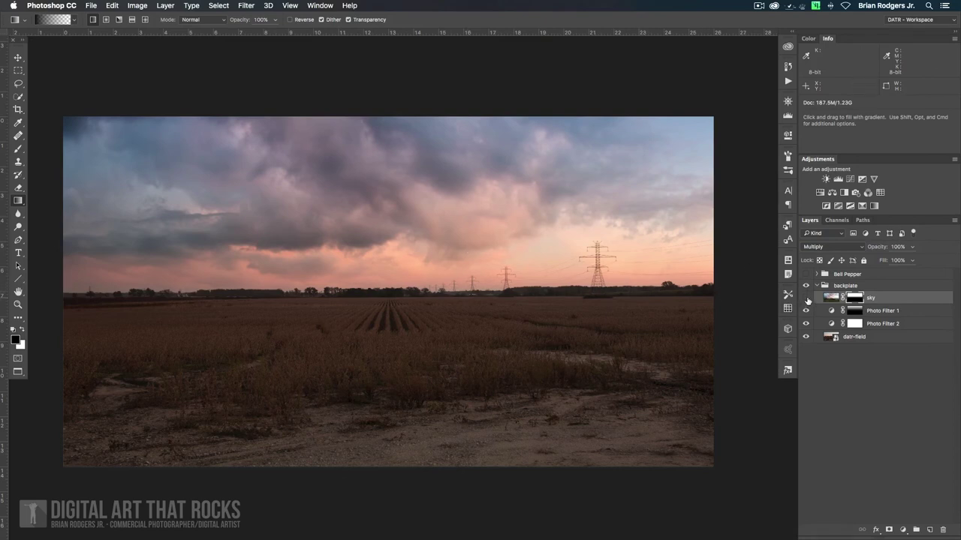
- Toggle the sky layer to compare before and after, and inspect its mask as a red overlay
{"action": "left_click", "coordinate": [806, 298]}
{"action": "left_click", "coordinate": [806, 298]}
{"action": "left_click", "coordinate": [807, 298]}
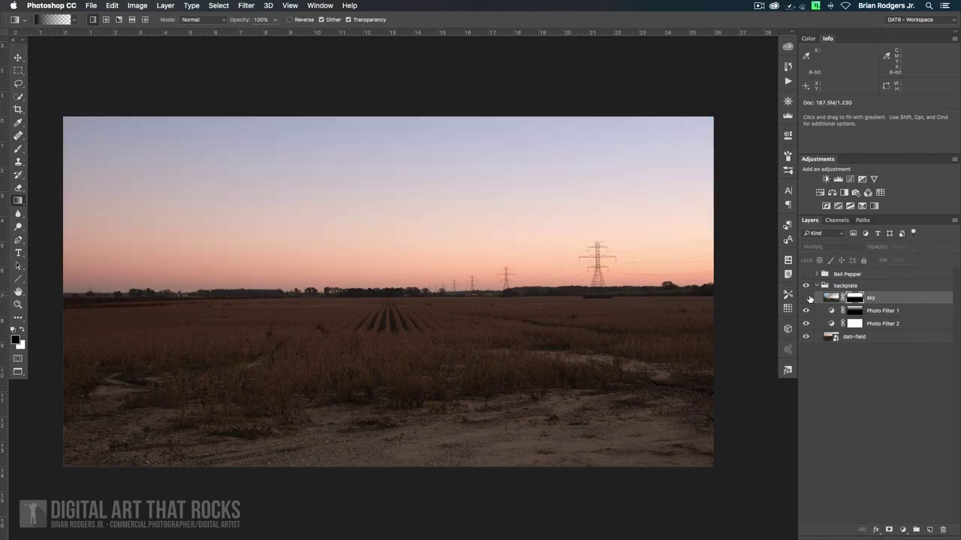
{"action": "left_click", "coordinate": [806, 298]}
{"action": "left_click", "coordinate": [806, 298]}
{"action": "left_click", "coordinate": [806, 298]}
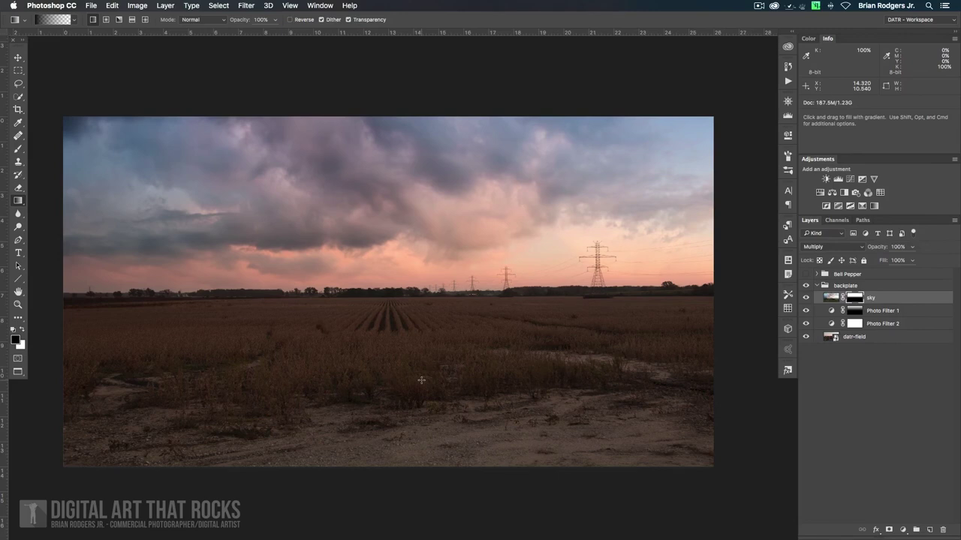
{"action": "key", "text": "backslash"}
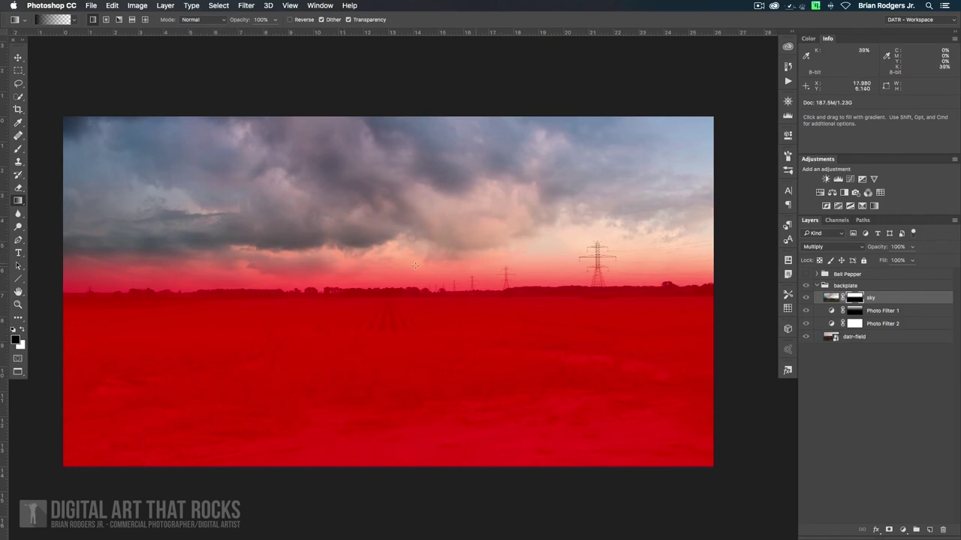
{"action": "key", "text": "backslash"}
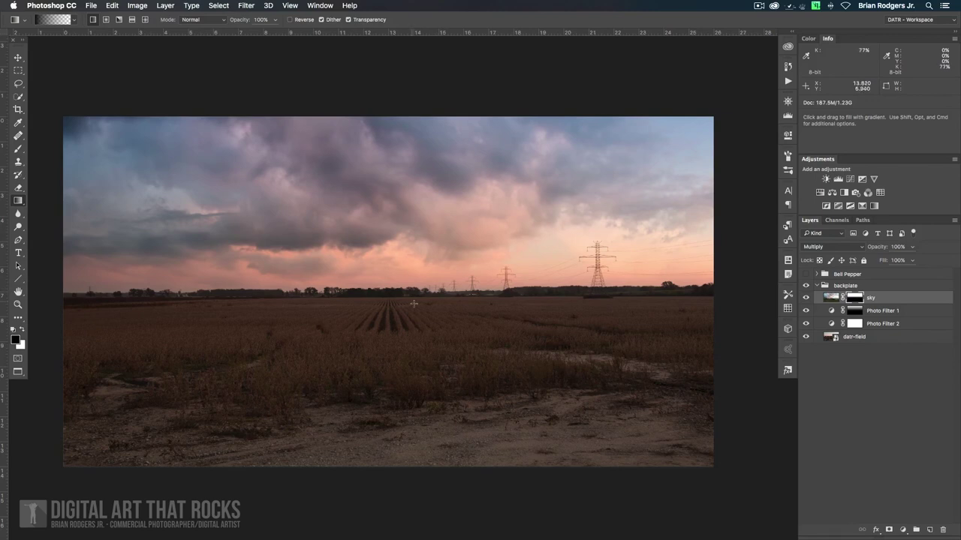
- Redraw the mask gradient from the field up into the sky, then compare the sky on and off
{"action": "left_click_drag", "start_coordinate": [414, 321], "coordinate": [412, 213]}
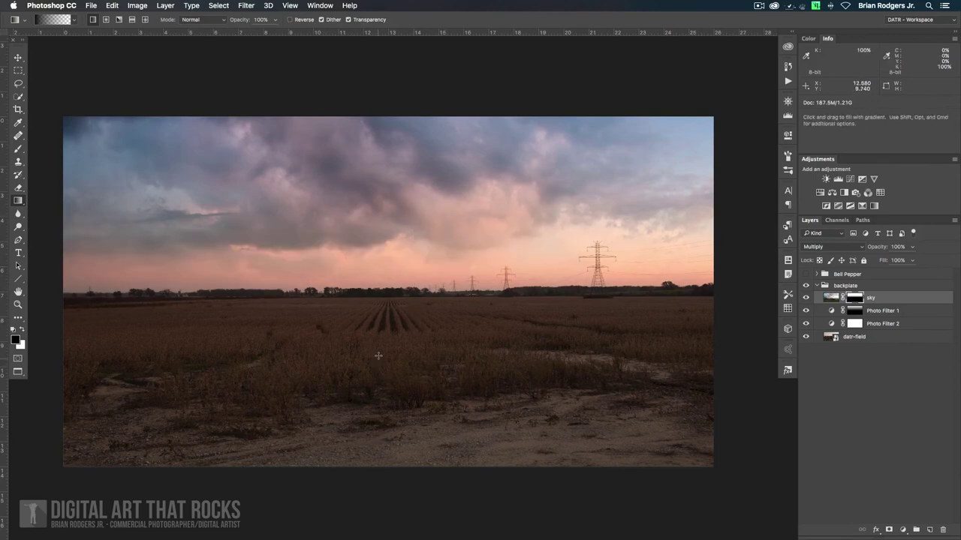
{"action": "key", "text": "v"}
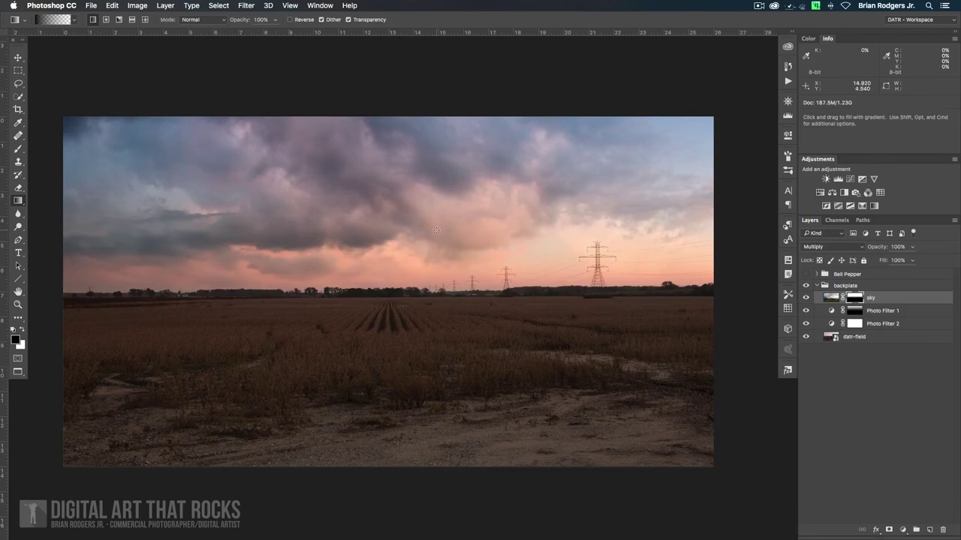
{"action": "left_click_drag", "start_coordinate": [412, 314], "coordinate": [413, 368]}
{"action": "left_click_drag", "start_coordinate": [413, 284], "coordinate": [419, 203]}
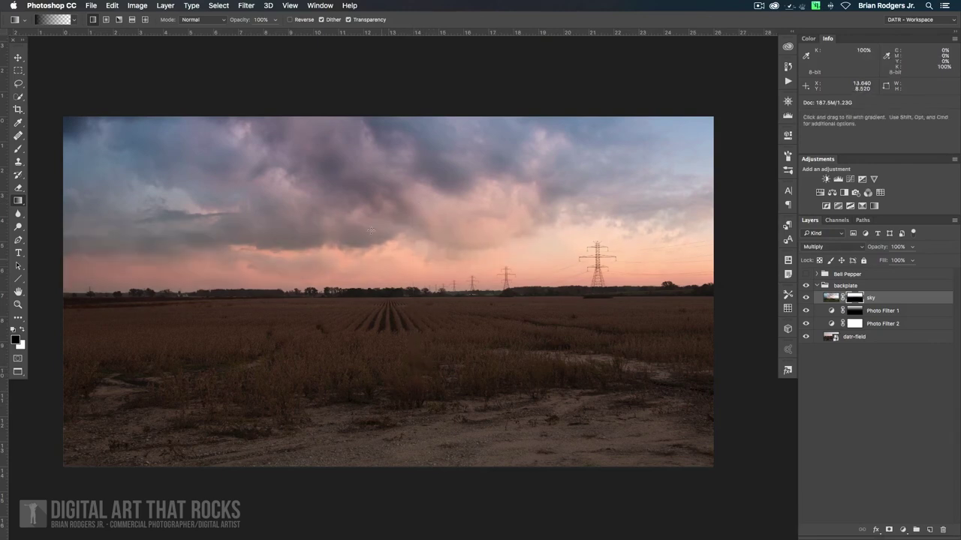
{"action": "left_click", "coordinate": [806, 298]}
{"action": "left_click", "coordinate": [806, 298]}
{"action": "left_click", "coordinate": [806, 298]}
{"action": "left_click", "coordinate": [806, 298]}
{"action": "left_click", "coordinate": [806, 298]}
{"action": "left_click", "coordinate": [806, 298]}
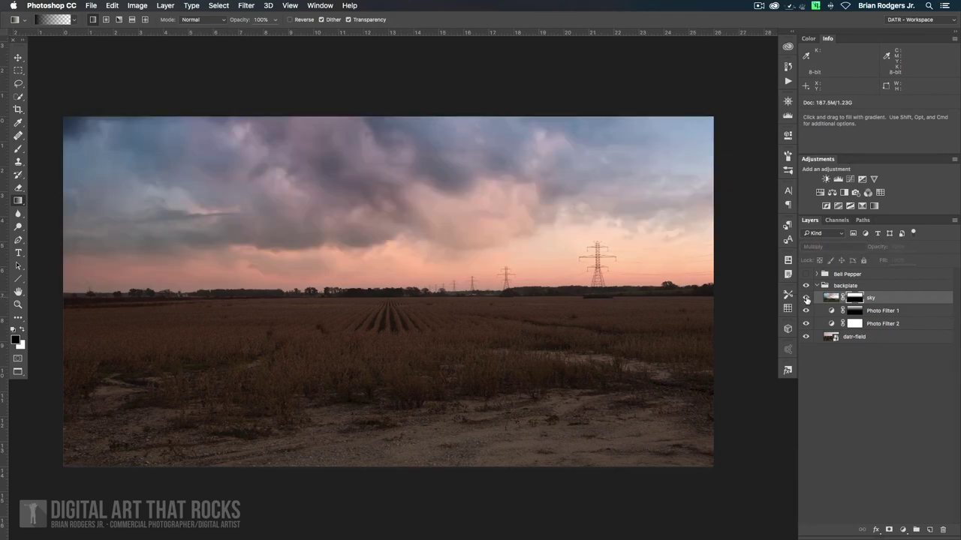
{"action": "left_click", "coordinate": [806, 298]}
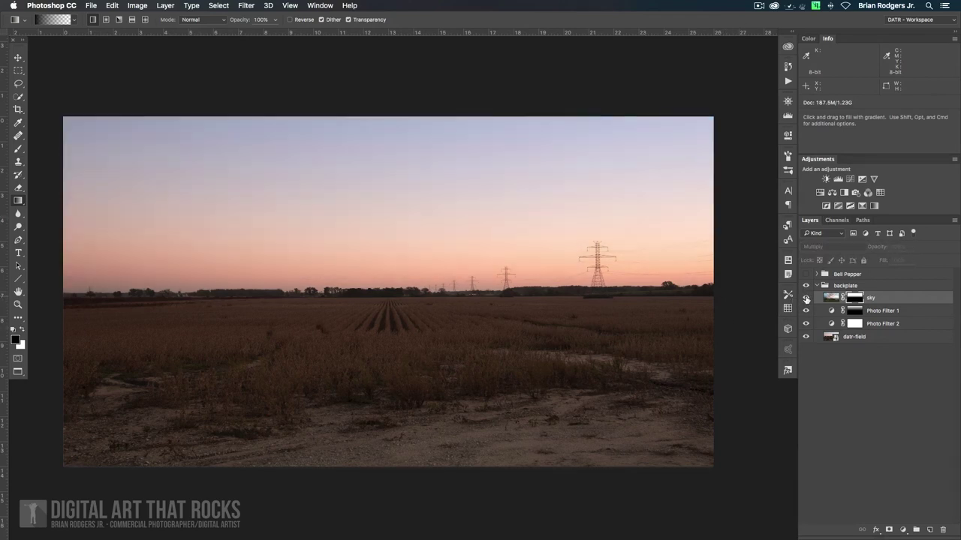
{"action": "left_click", "coordinate": [806, 298]}
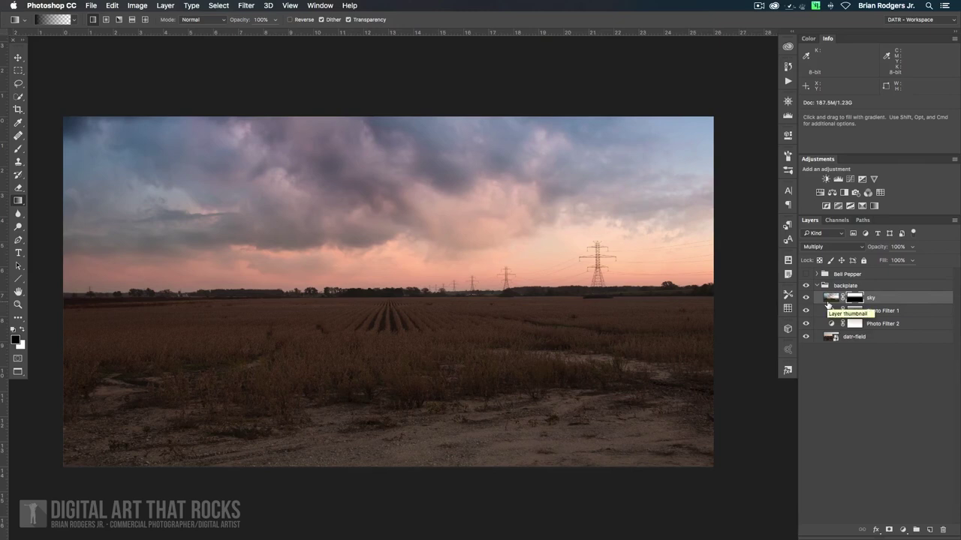
{"action": "left_click", "coordinate": [805, 298]}
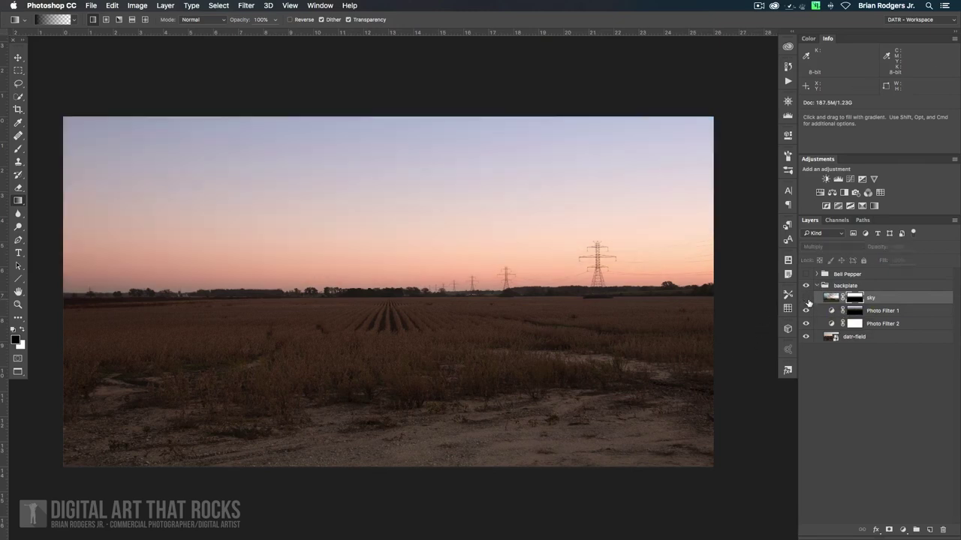
{"action": "left_click", "coordinate": [805, 299]}
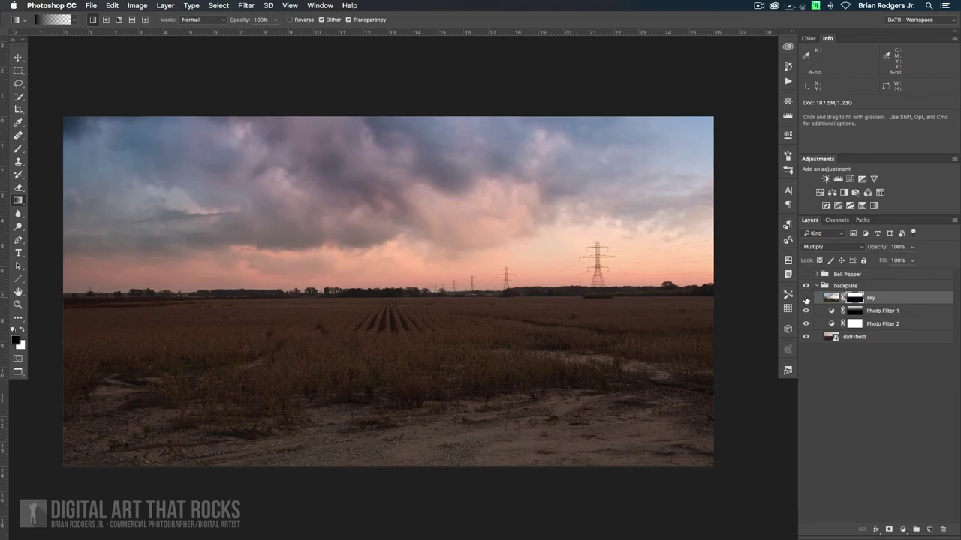
{"action": "left_click", "coordinate": [805, 299]}
{"action": "left_click", "coordinate": [806, 299]}
{"action": "left_click", "coordinate": [806, 298]}
{"action": "left_click", "coordinate": [806, 298]}
{"action": "left_click", "coordinate": [806, 299]}
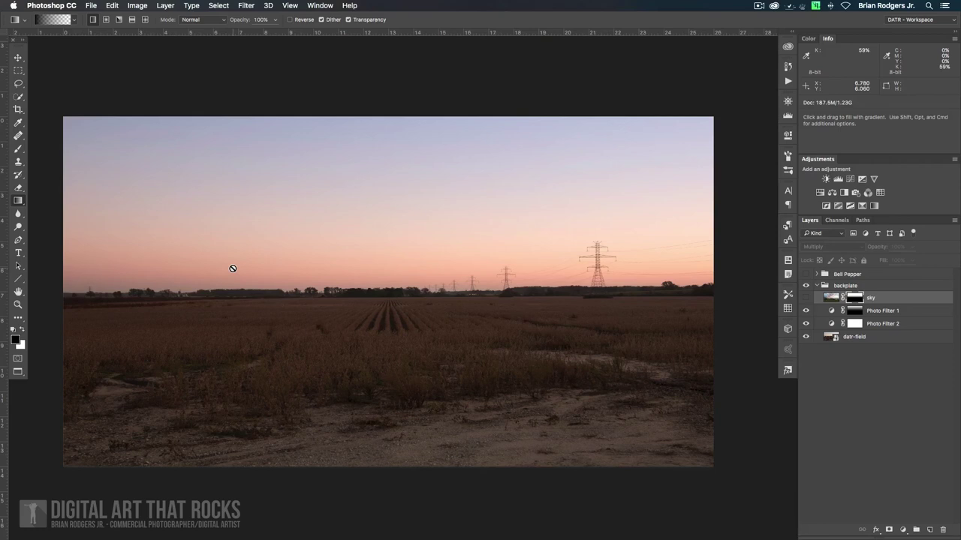
{"action": "left_click", "coordinate": [806, 298]}
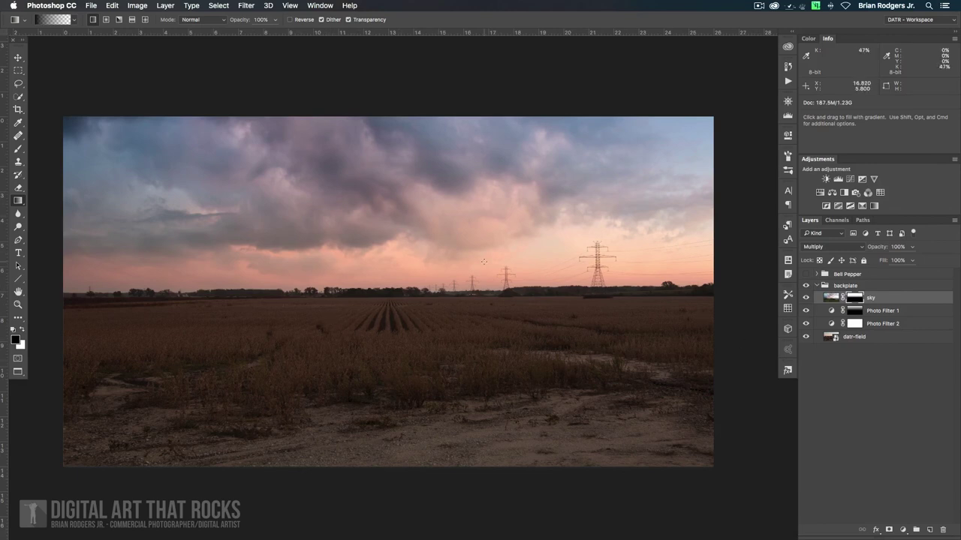
{"action": "left_click", "coordinate": [806, 298]}
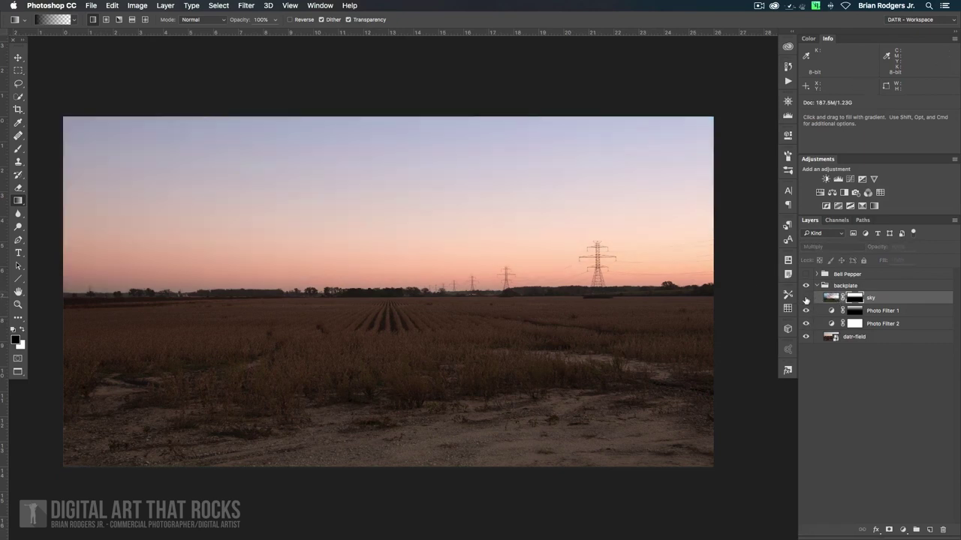
{"action": "left_click", "coordinate": [806, 298]}
{"action": "left_click", "coordinate": [806, 298]}
{"action": "left_click", "coordinate": [806, 298]}
{"action": "left_click", "coordinate": [806, 298]}
{"action": "left_click", "coordinate": [806, 298]}
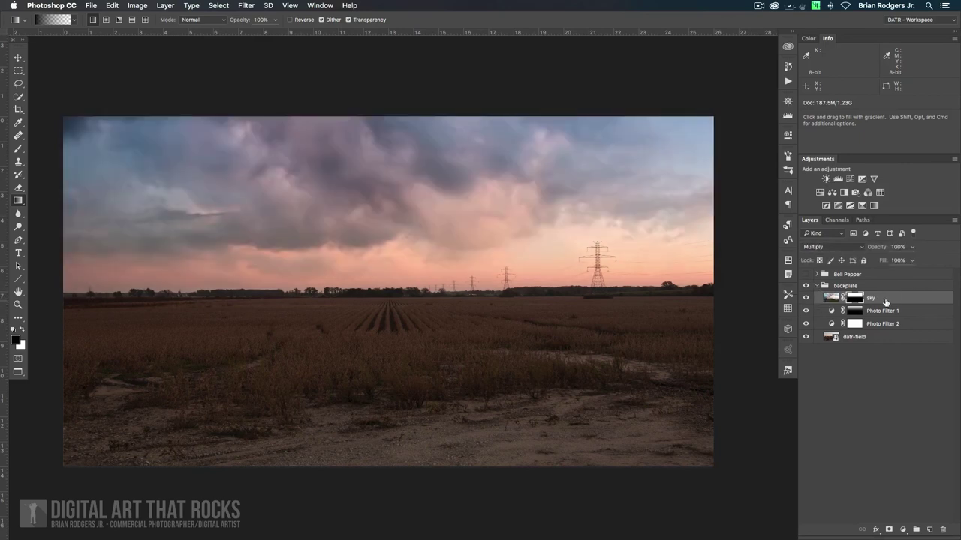
- Drag the sky layer below Photo Filter 1 and above Photo Filter 2, checking Photo Filter 1's effect
{"action": "left_click_drag", "start_coordinate": [892, 298], "coordinate": [878, 339]}
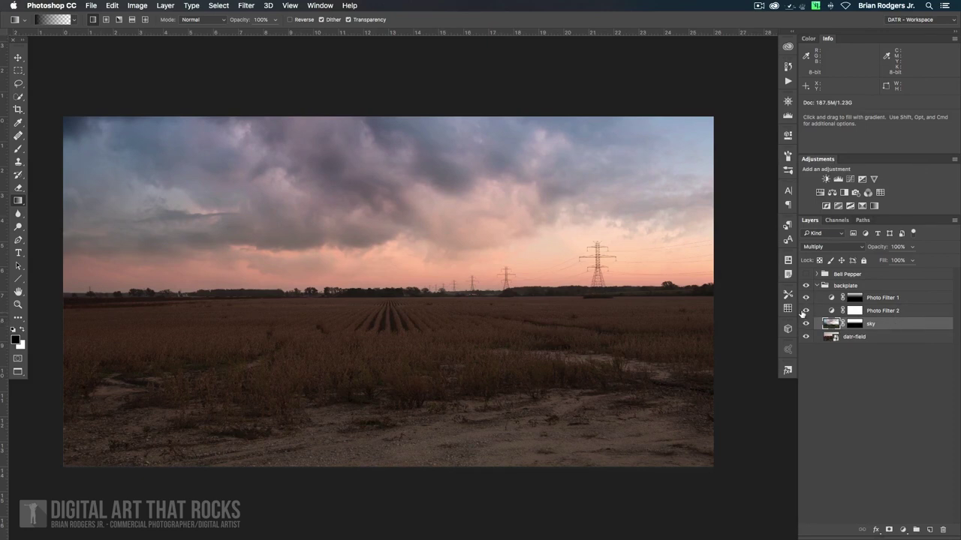
{"action": "left_click", "coordinate": [806, 297]}
{"action": "left_click", "coordinate": [806, 298]}
{"action": "left_click_drag", "start_coordinate": [896, 325], "coordinate": [886, 306]}
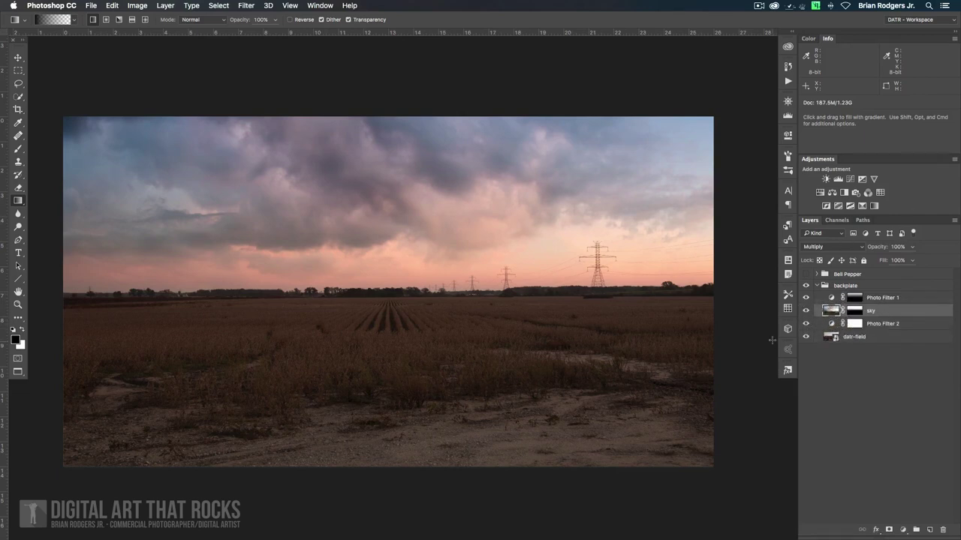
{"action": "mouse_move", "coordinate": [893, 310]}
{"action": "left_mouse_down"}
{"action": "mouse_move", "coordinate": [887, 291]}
{"action": "mouse_move", "coordinate": [884, 316]}
{"action": "mouse_move", "coordinate": [899, 301]}
{"action": "left_mouse_up"}
- Select Photo Filter 1 and toggle its visibility several times to compare, leaving it visible
{"action": "left_click", "coordinate": [893, 300]}
{"action": "left_click", "coordinate": [805, 298]}
{"action": "left_click", "coordinate": [806, 299]}
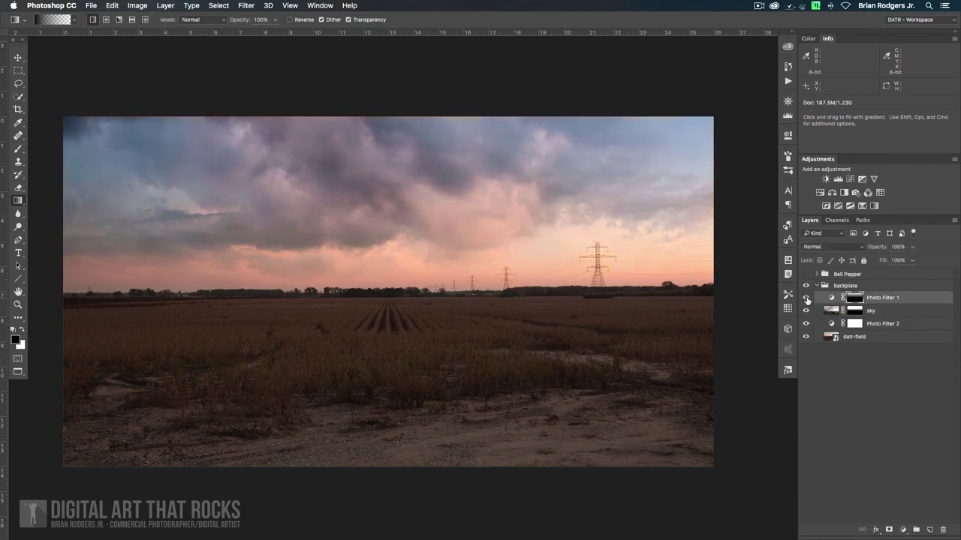
{"action": "left_click", "coordinate": [806, 298]}
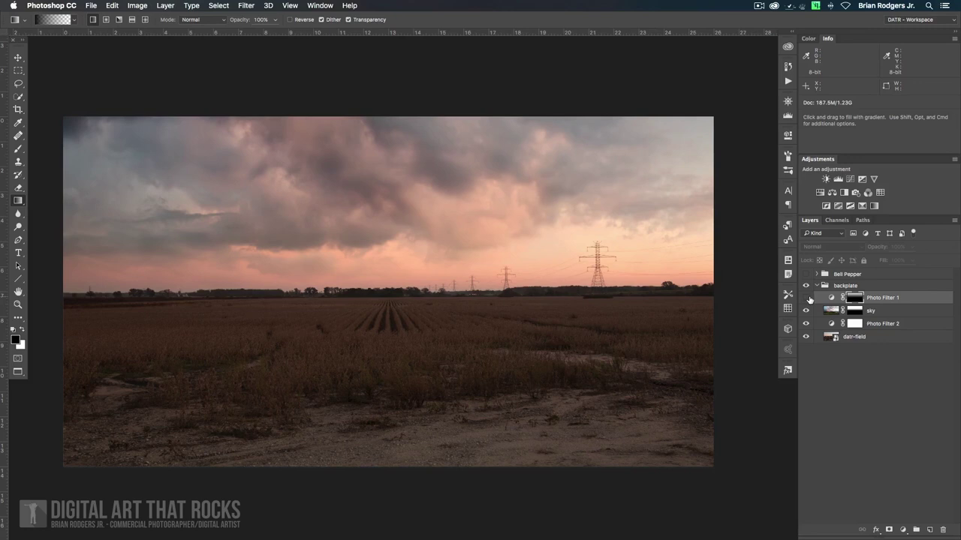
{"action": "left_click", "coordinate": [806, 298]}
{"action": "left_click", "coordinate": [806, 297]}
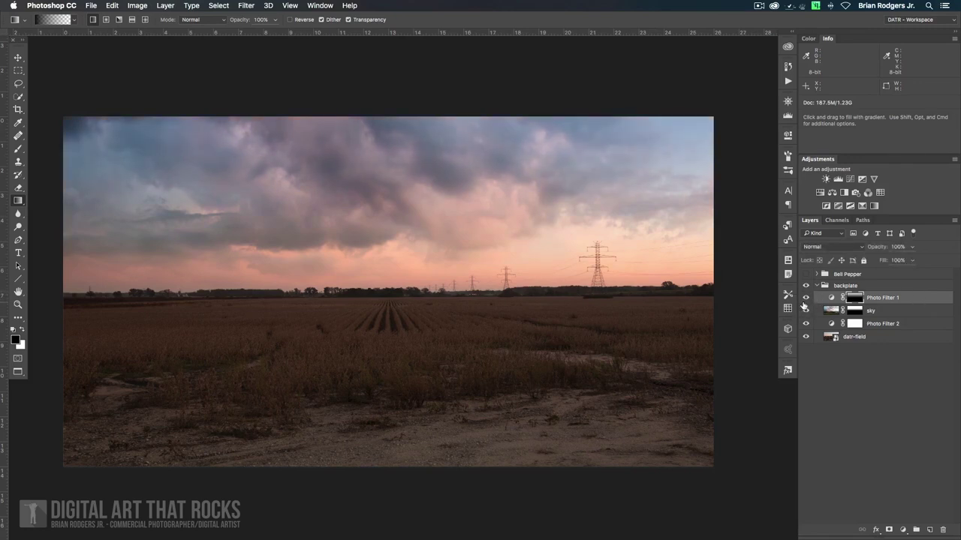
{"action": "left_click", "coordinate": [806, 298]}
{"action": "left_click", "coordinate": [806, 298]}
{"action": "left_click", "coordinate": [806, 298]}
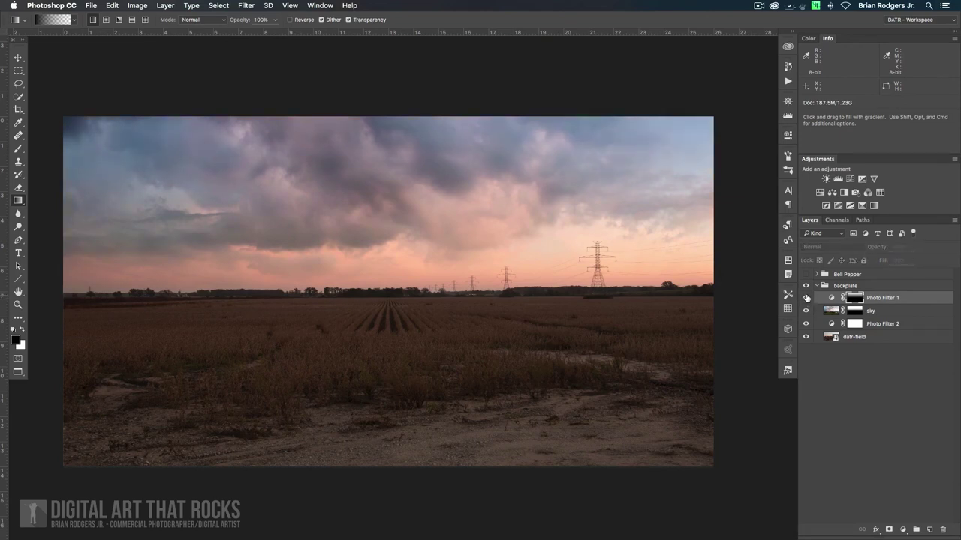
{"action": "left_click", "coordinate": [806, 298]}
{"action": "left_click", "coordinate": [807, 298]}
{"action": "left_click", "coordinate": [807, 298]}
- Collapse the backplate layer group and pan the photo slightly right and down
{"action": "left_click", "coordinate": [816, 286]}
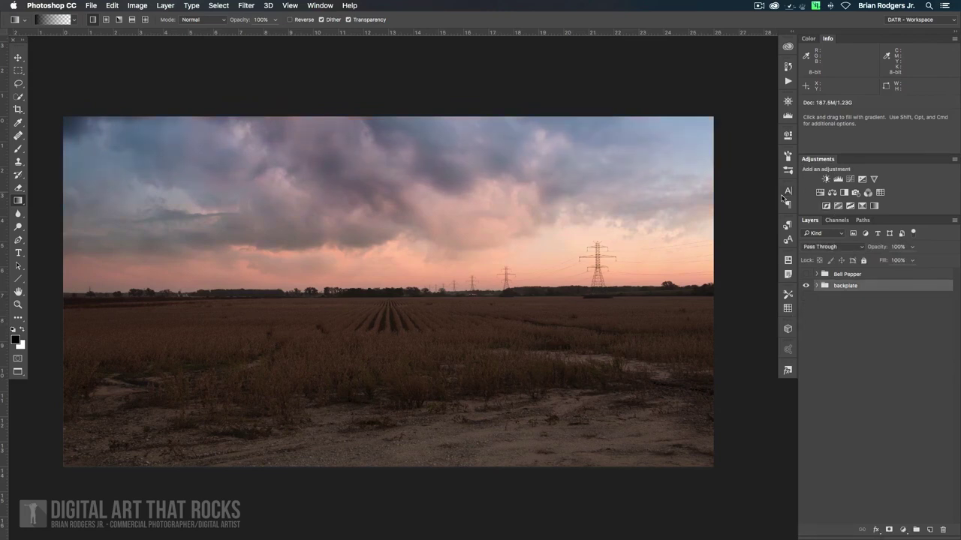
{"action": "key", "text": "space"}
{"action": "left_click_drag", "start_coordinate": [443, 385], "coordinate": [489, 394]}
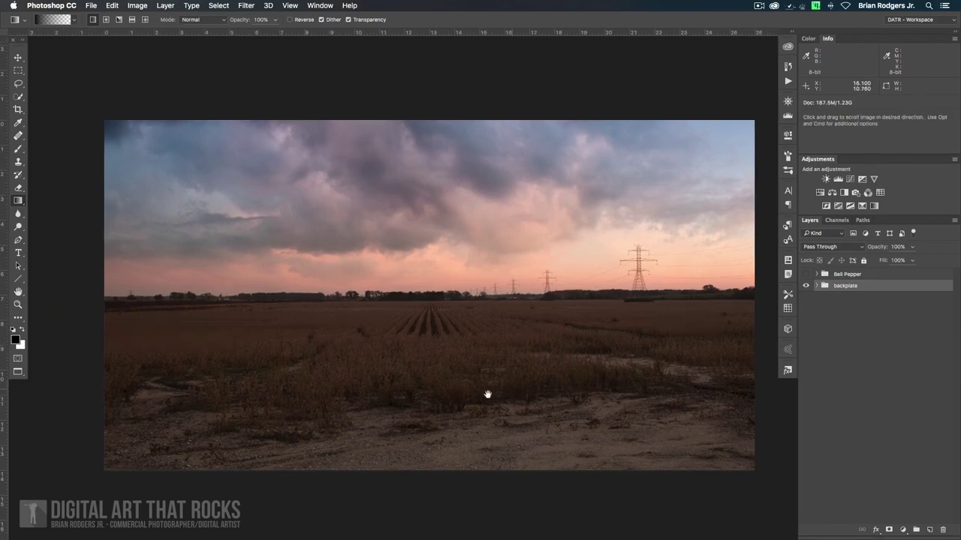